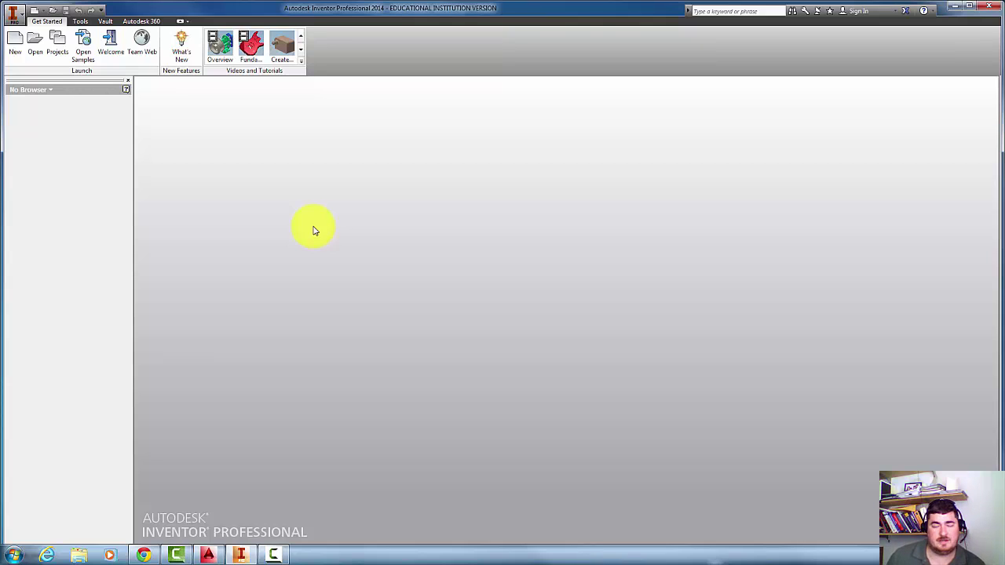
Activate the IDWdemo.ipj project from Desktop > idw demo and select the Template drawing
left_click(36, 43)
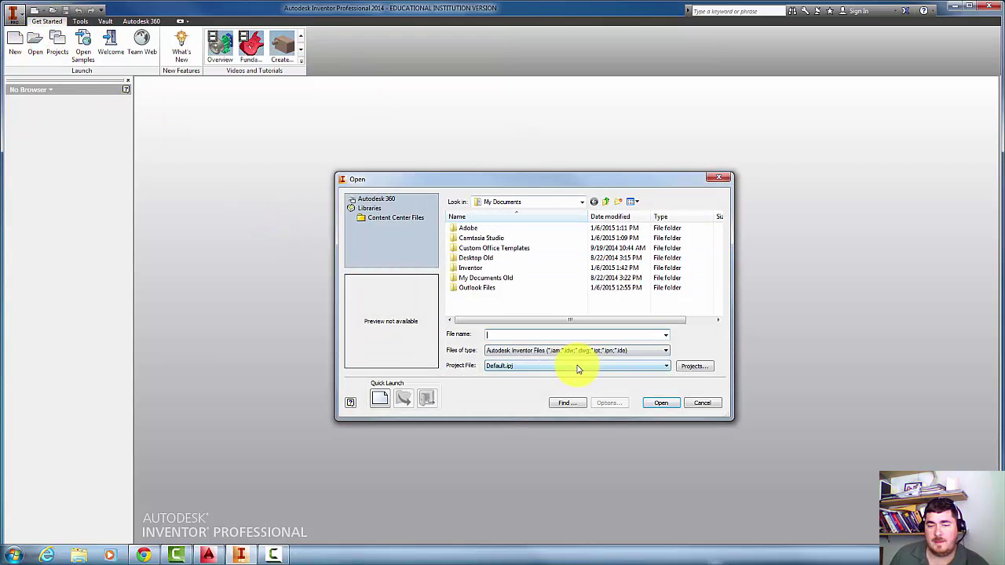
left_click(694, 368)
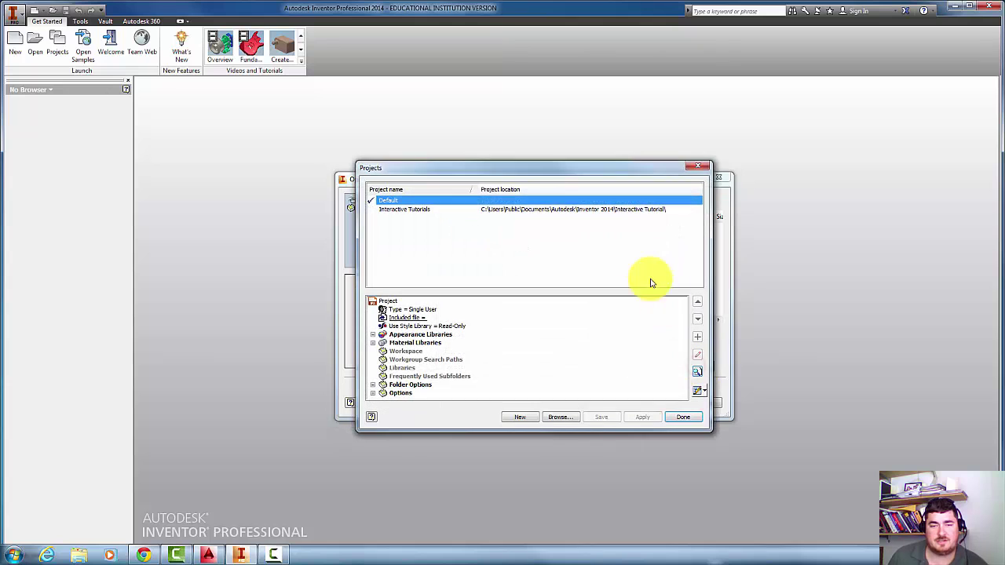
left_click(559, 417)
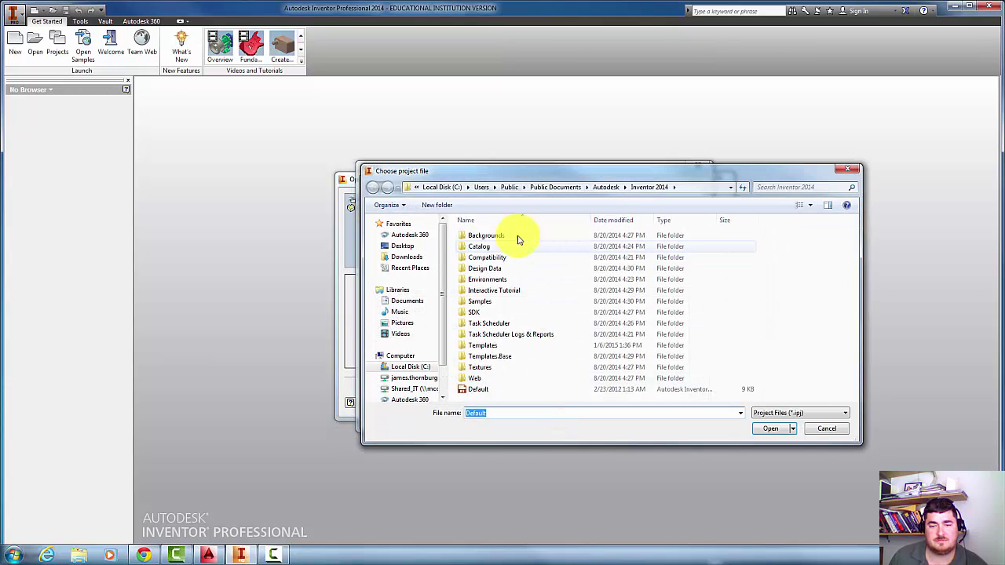
scroll(437, 342, "down", 2)
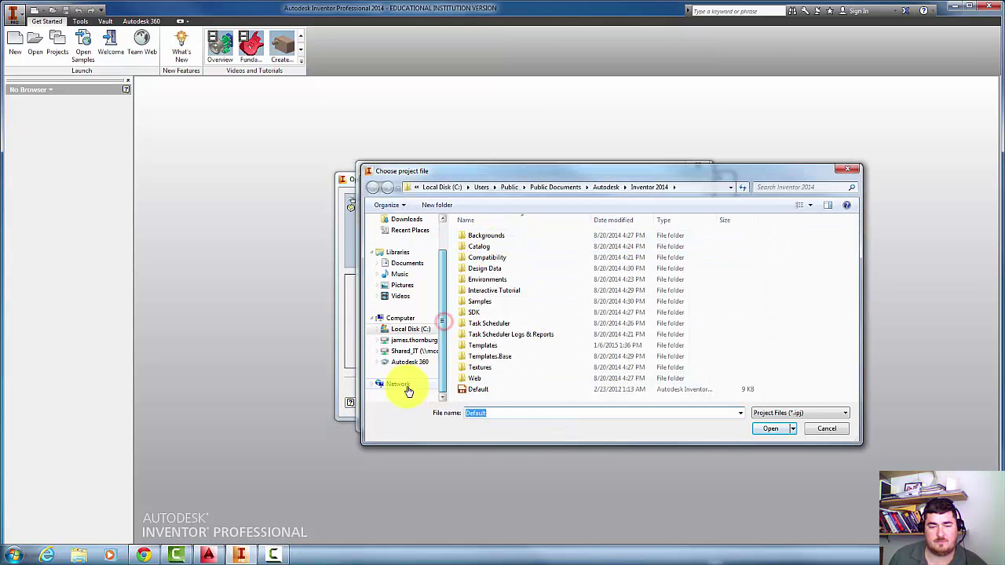
scroll(442, 284, "up", 2)
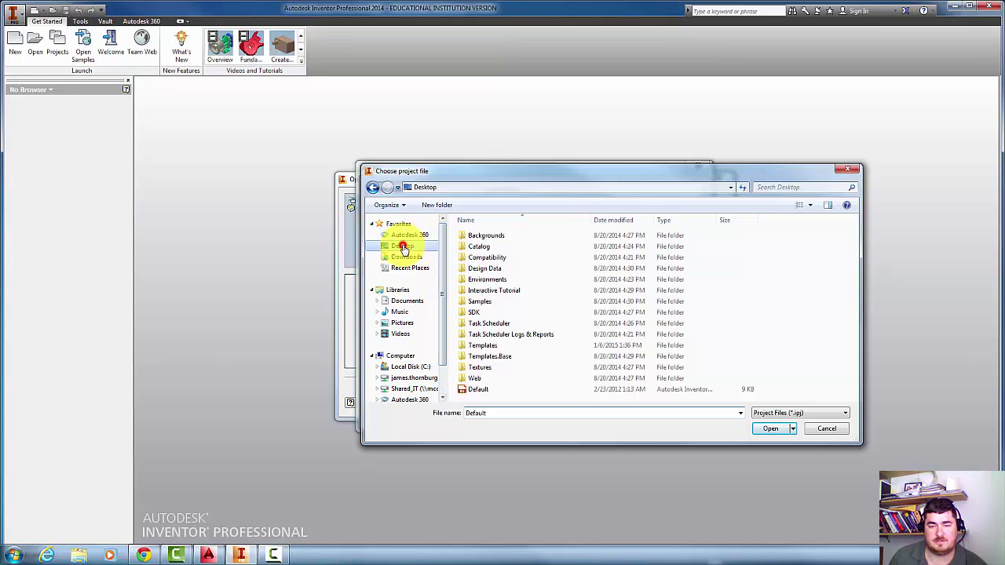
left_click(402, 246)
left_click(631, 261)
double_click(630, 261)
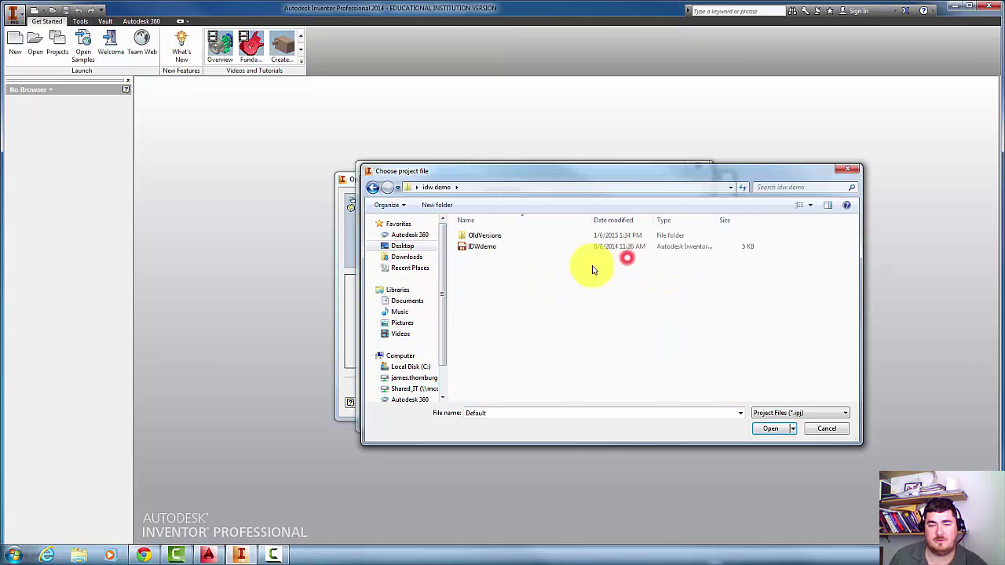
double_click(485, 247)
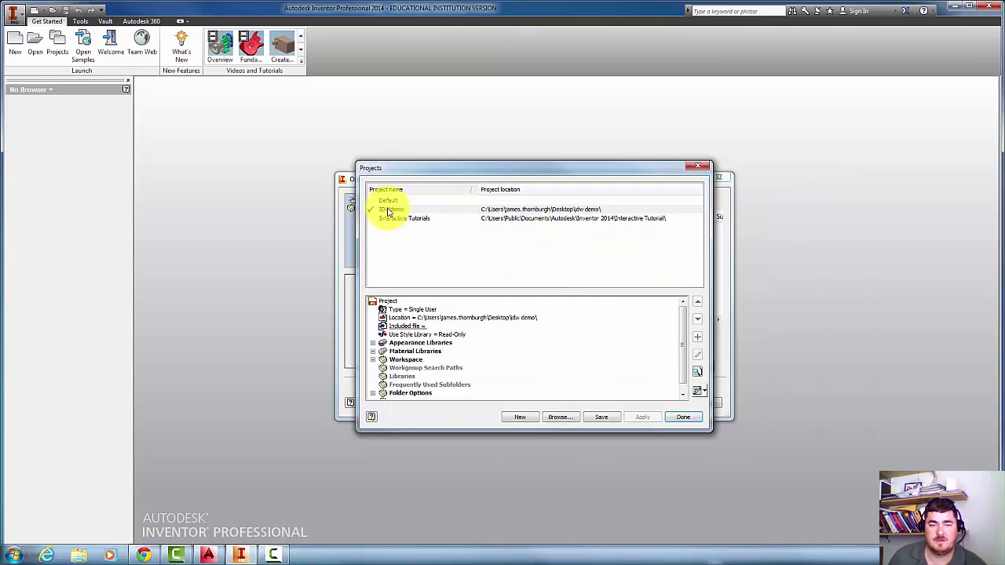
left_click(692, 420)
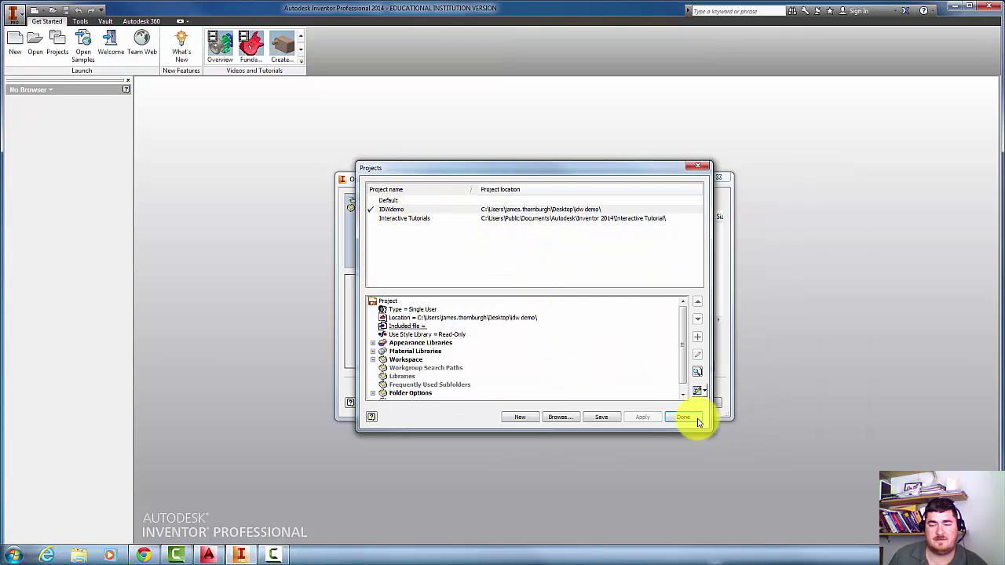
left_click(473, 269)
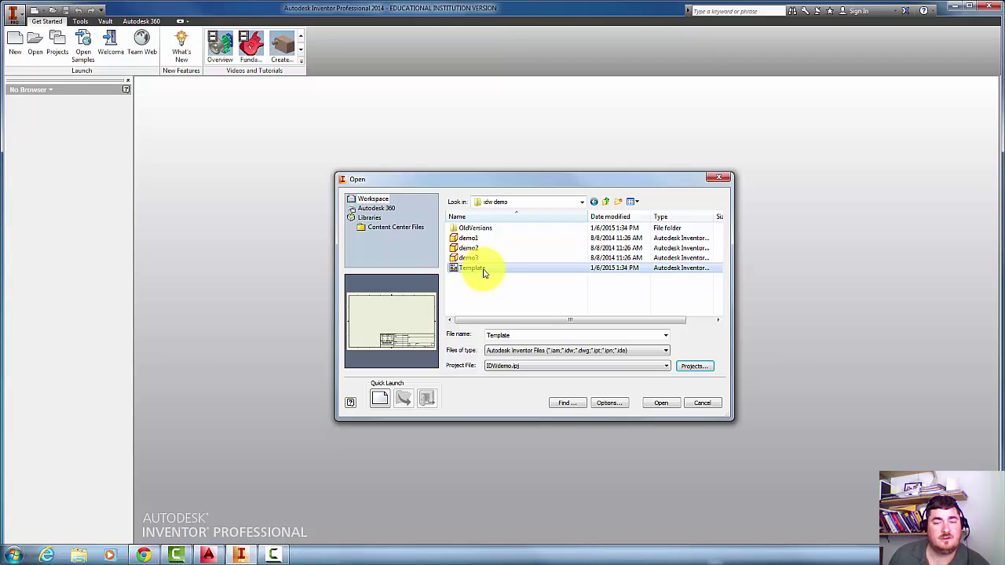
Open the Template drawing to get the empty B-size sheet with border and title block
left_click(662, 403)
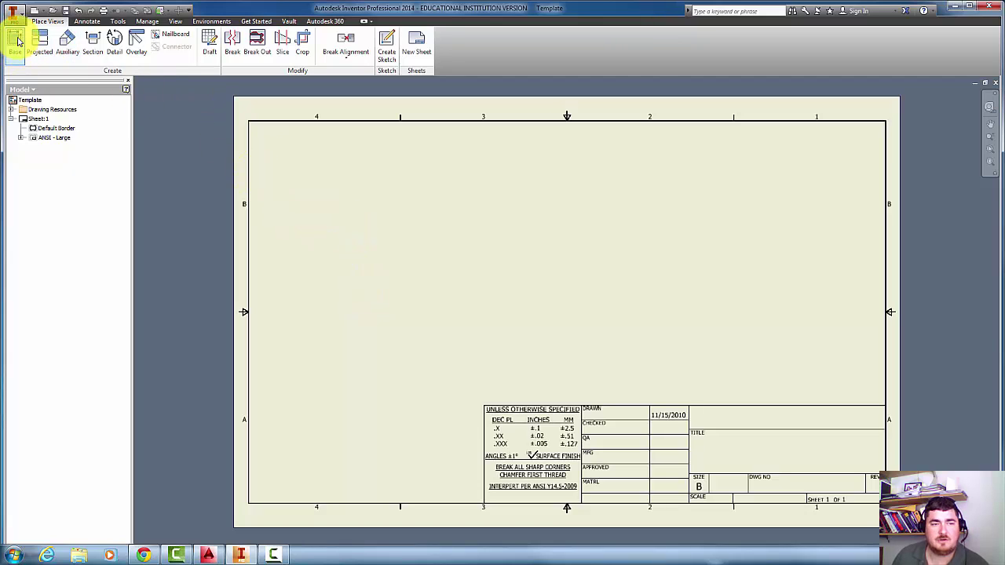
Start a base view and load demo1.ipt as the part to show
left_click(16, 45)
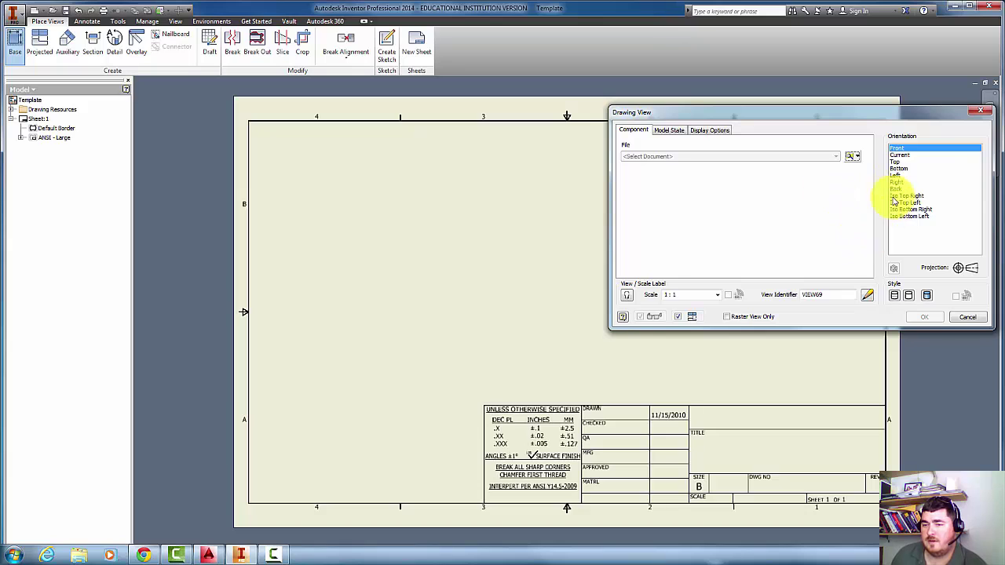
left_click(851, 155)
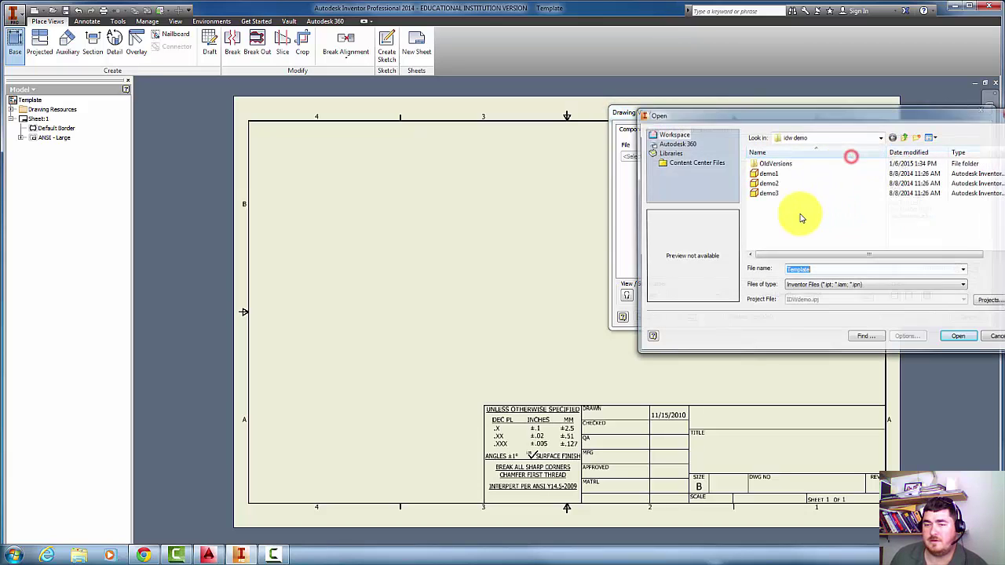
left_click(775, 174)
left_click_drag(801, 117, 689, 105)
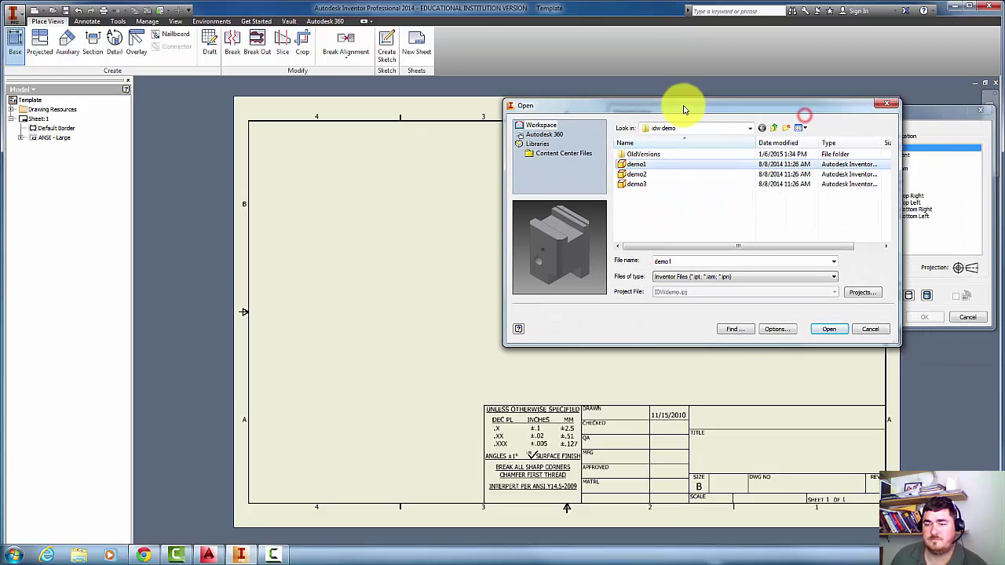
left_click(828, 329)
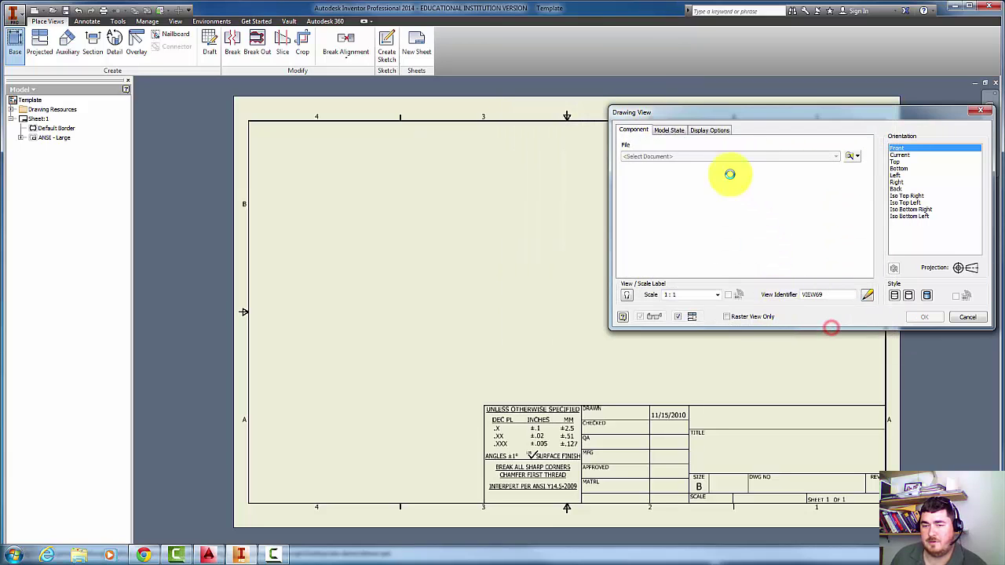
mouse_move(646, 112)
left_mouse_down()
mouse_move(521, 124)
mouse_move(643, 108)
left_mouse_up()
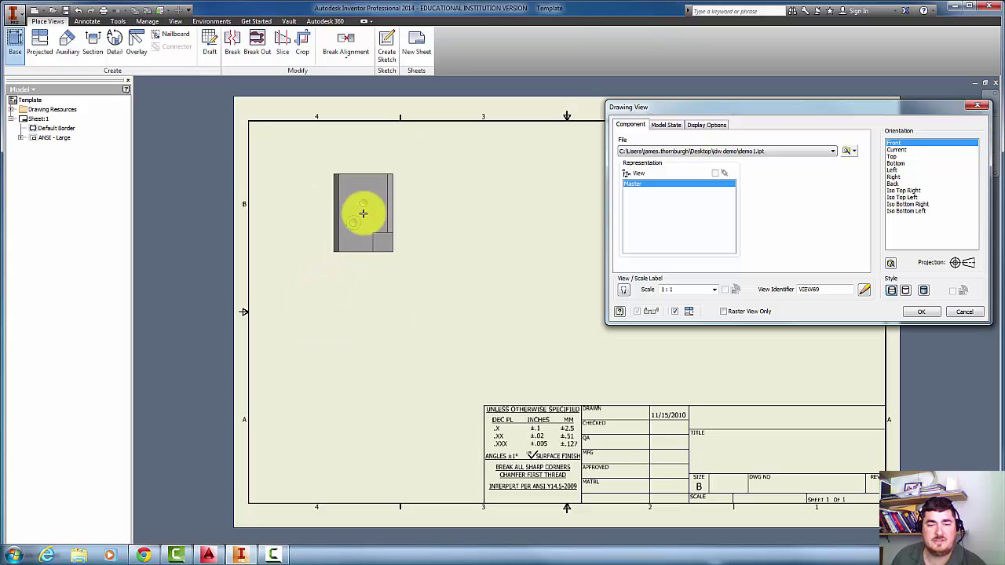
Preview the right, back and top orientations, then settle on the Front orientation
left_click(895, 178)
left_click(893, 184)
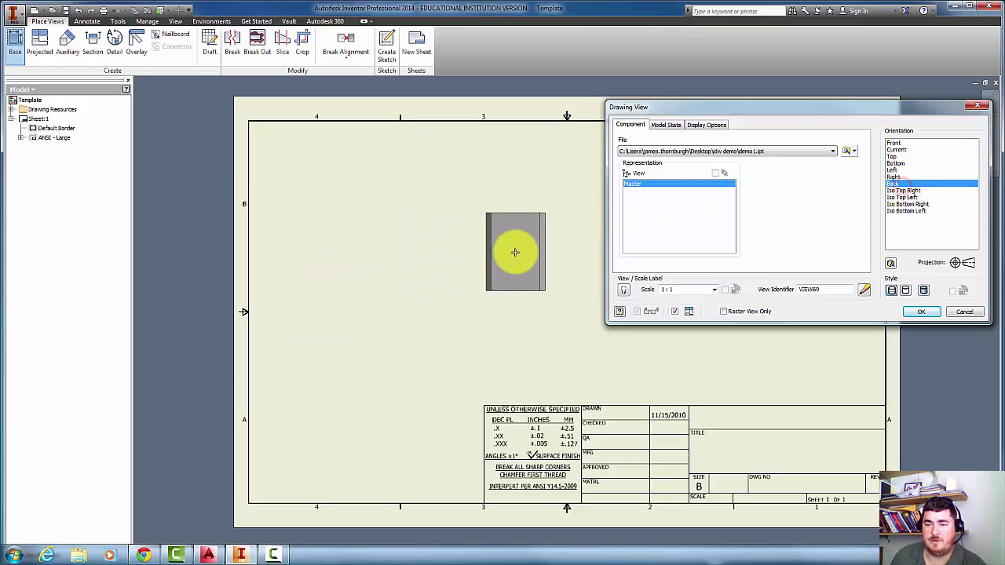
left_click(900, 157)
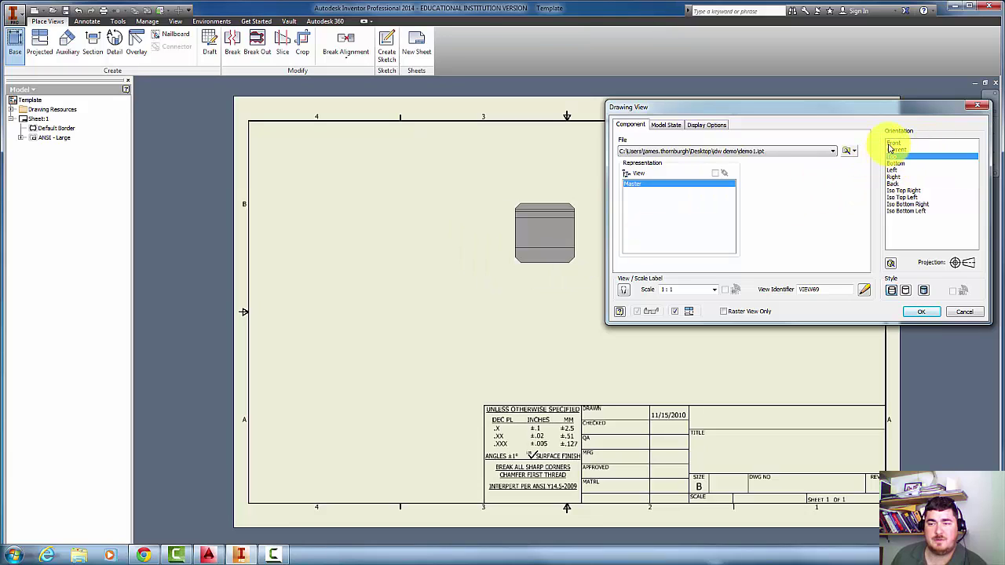
left_click(892, 143)
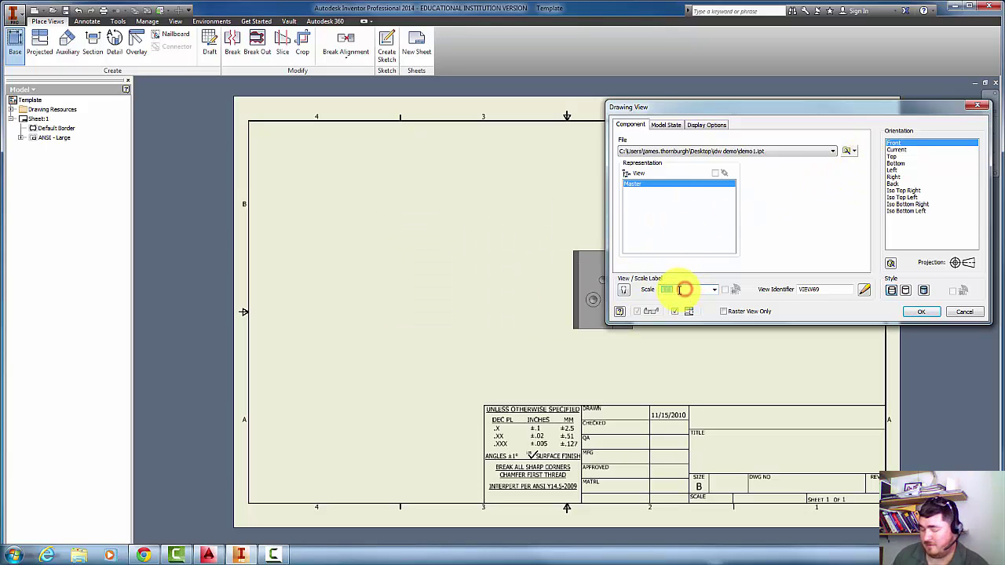
Set the front view's scale to a custom 3:2 after first trying 2:1
left_click(715, 290)
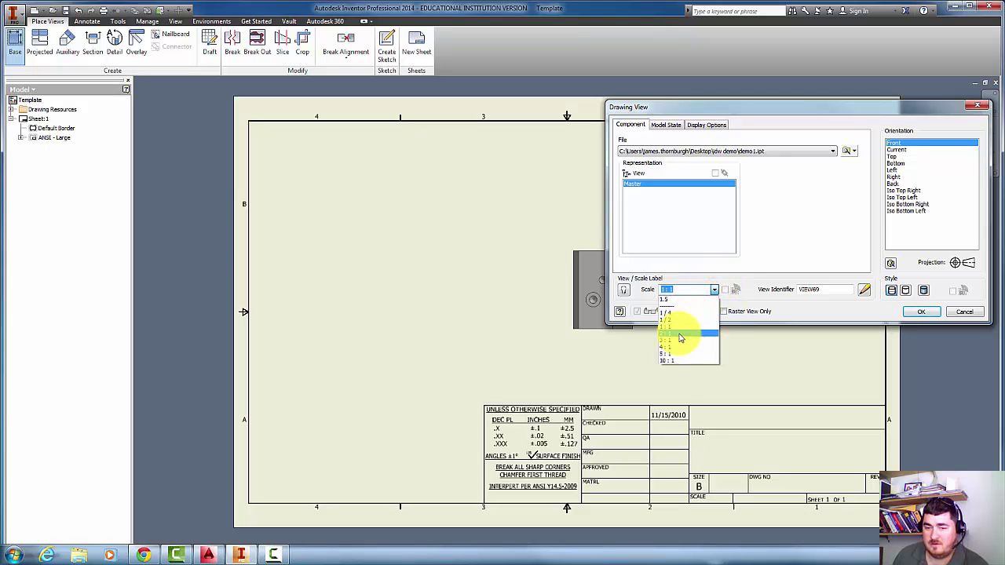
left_click(668, 333)
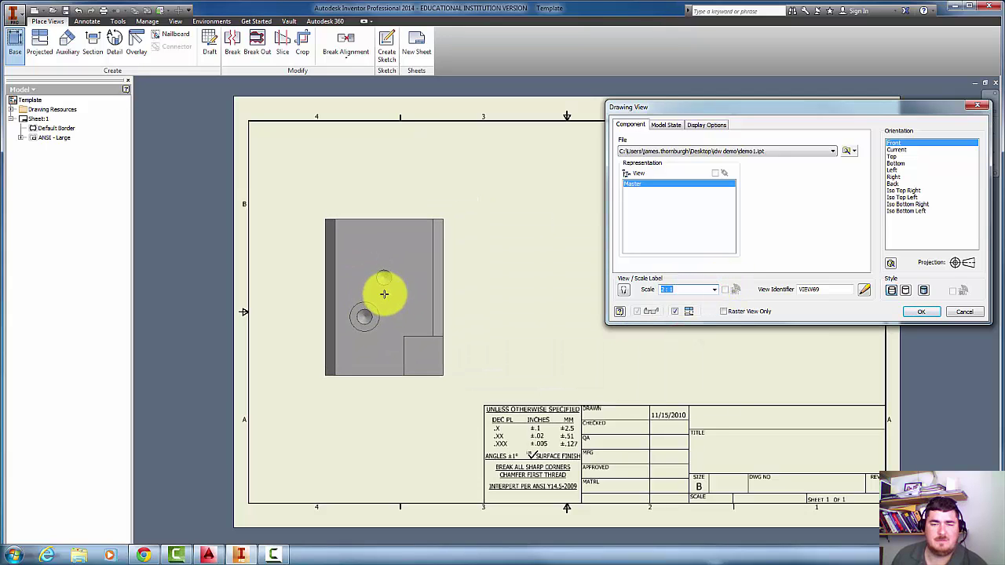
left_click(682, 291)
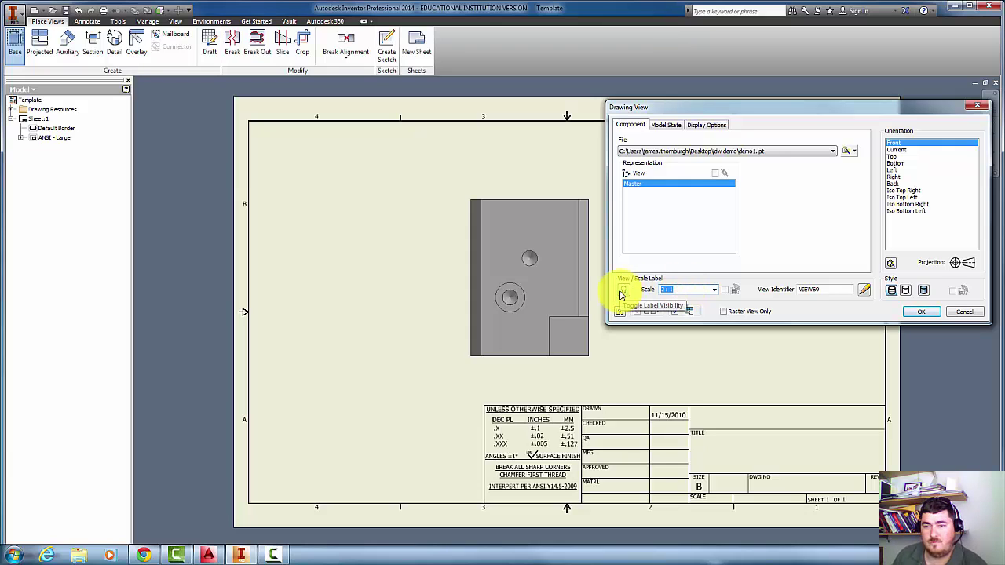
type("1.5")
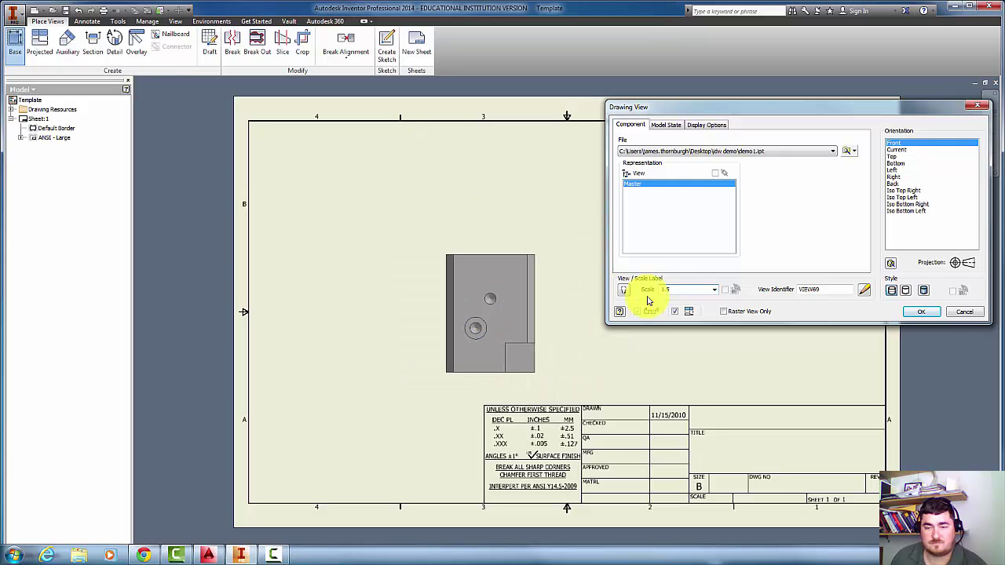
type("3")
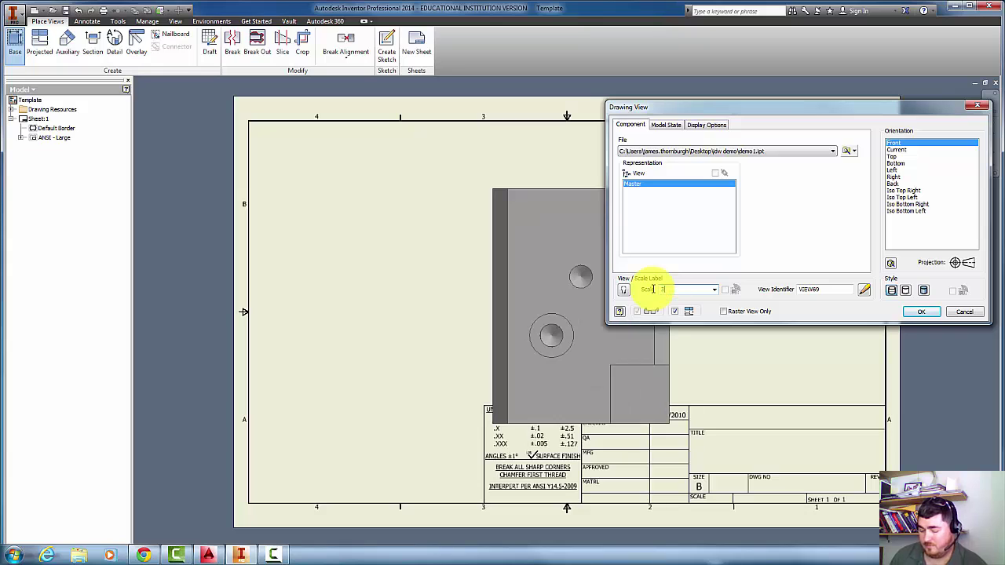
type("/2")
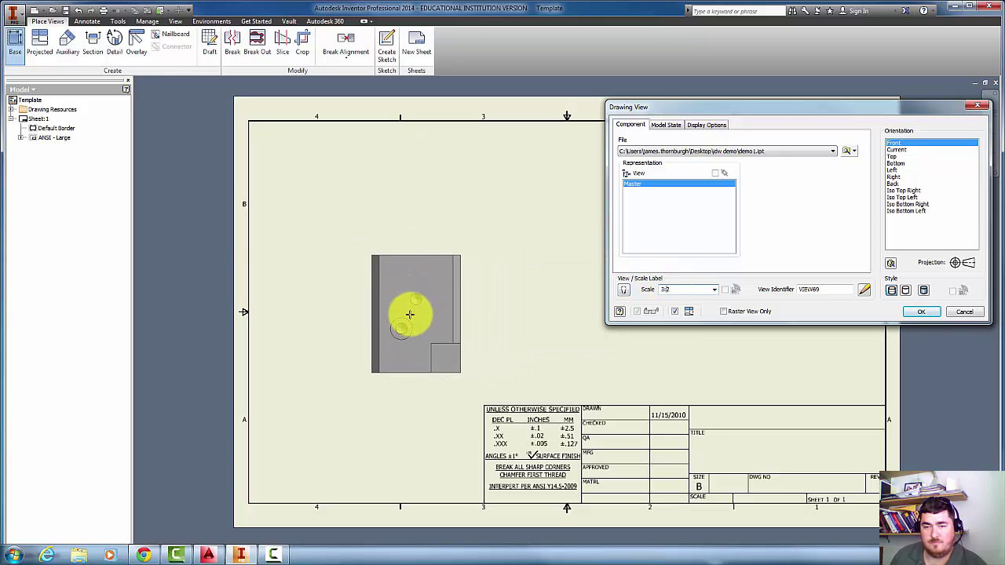
Place the front base view, then top, right side, bottom and isometric projected view previews
left_click(375, 322)
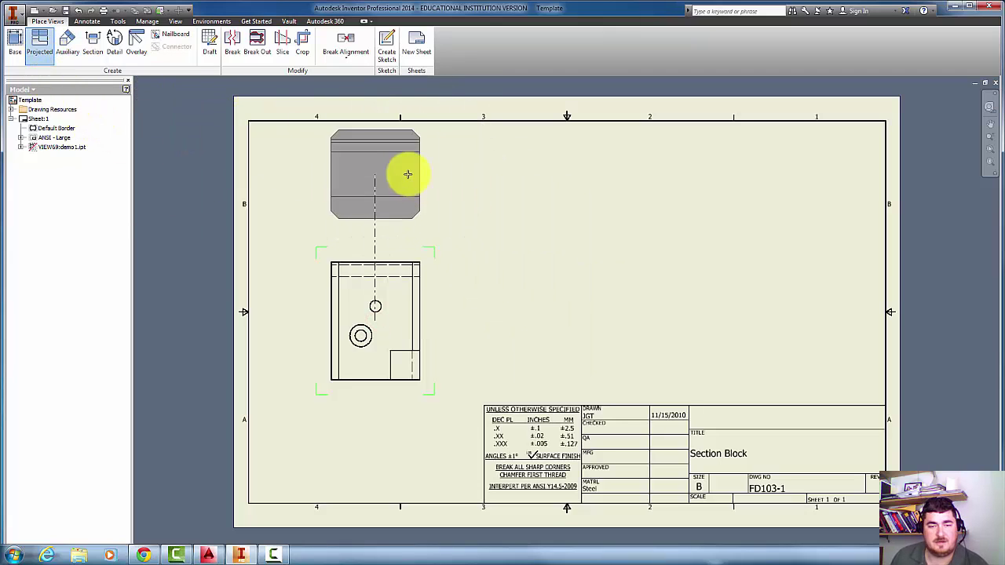
left_click(390, 191)
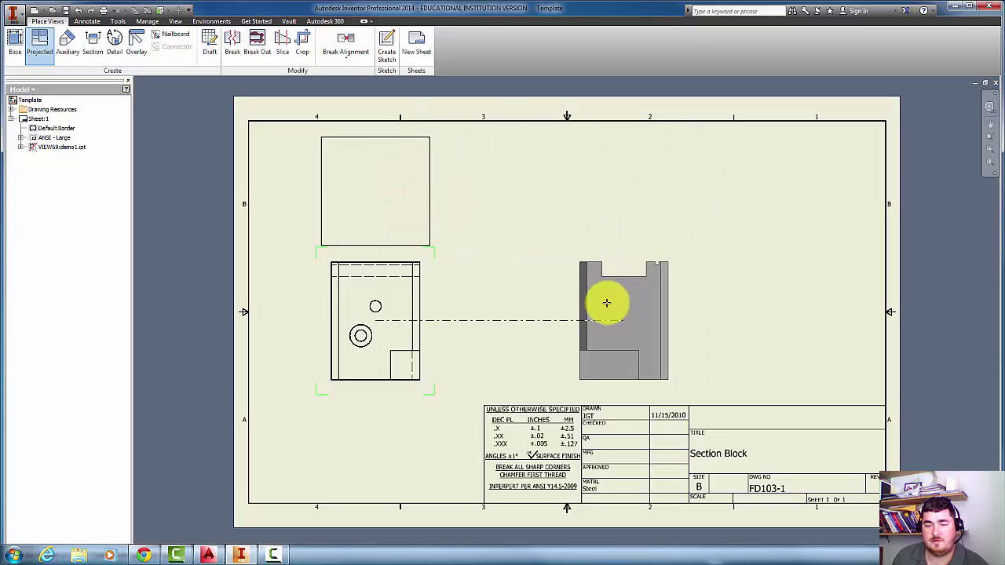
left_click(573, 305)
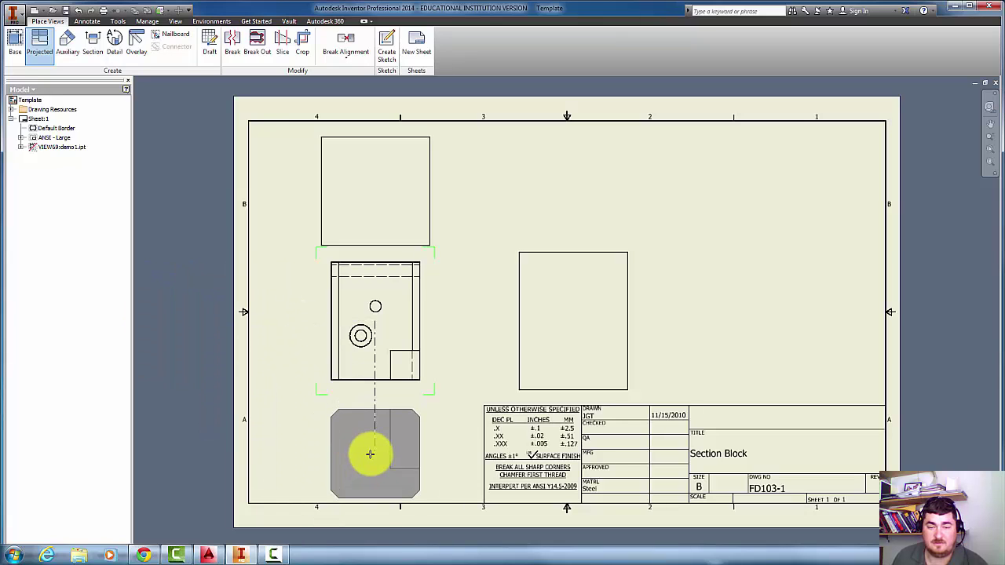
left_click(382, 444)
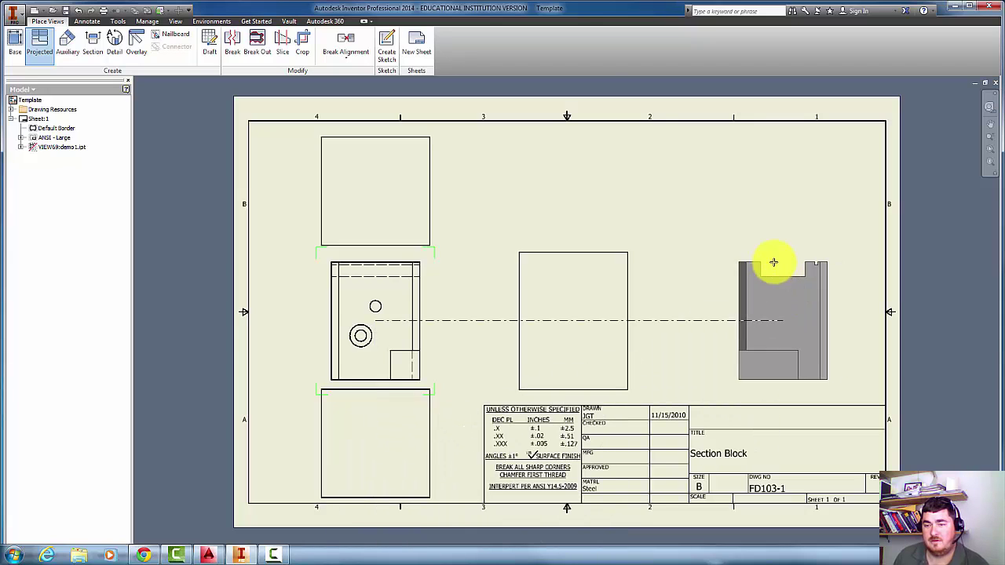
left_click(779, 214)
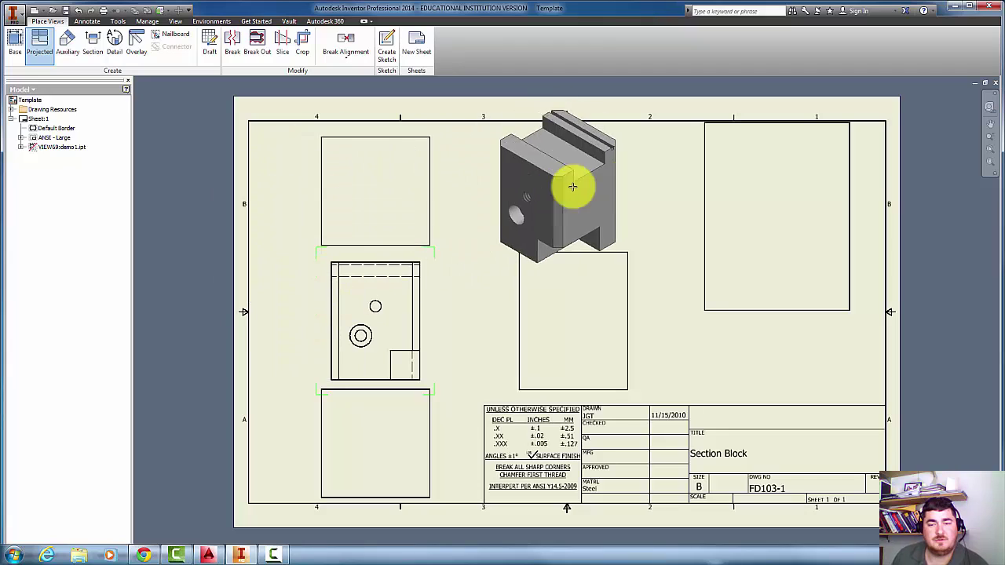
Create the projected views, move the side view closer and lower the isometric view slightly
right_click(573, 187)
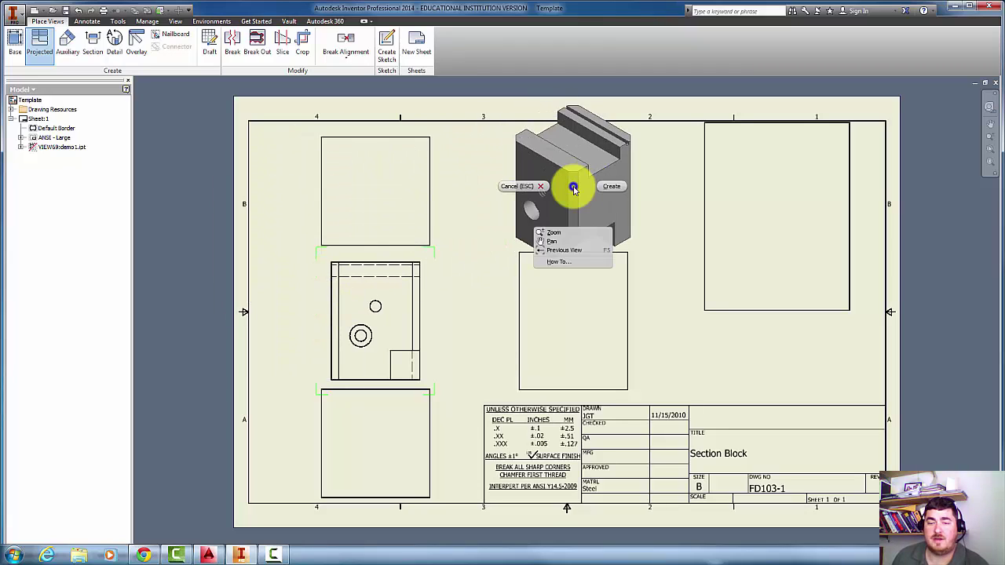
left_click(613, 189)
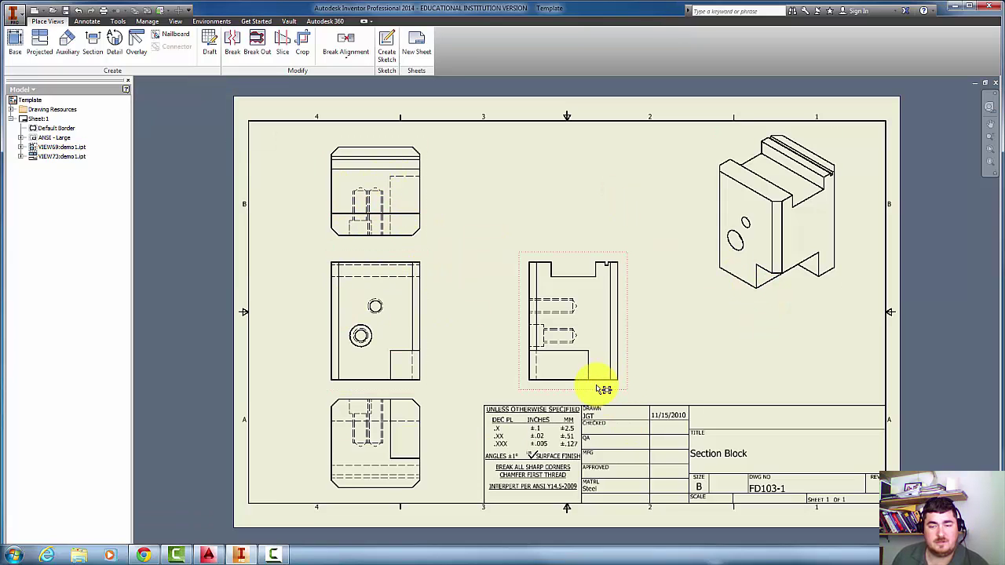
left_click_drag(603, 390, 576, 389)
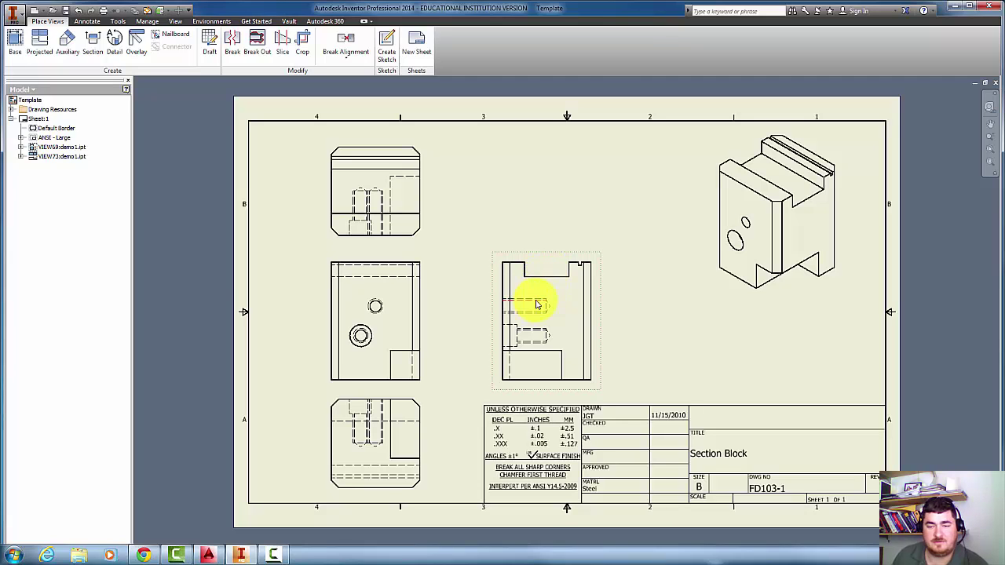
mouse_move(781, 302)
left_mouse_down()
mouse_move(779, 325)
mouse_move(781, 316)
left_mouse_up()
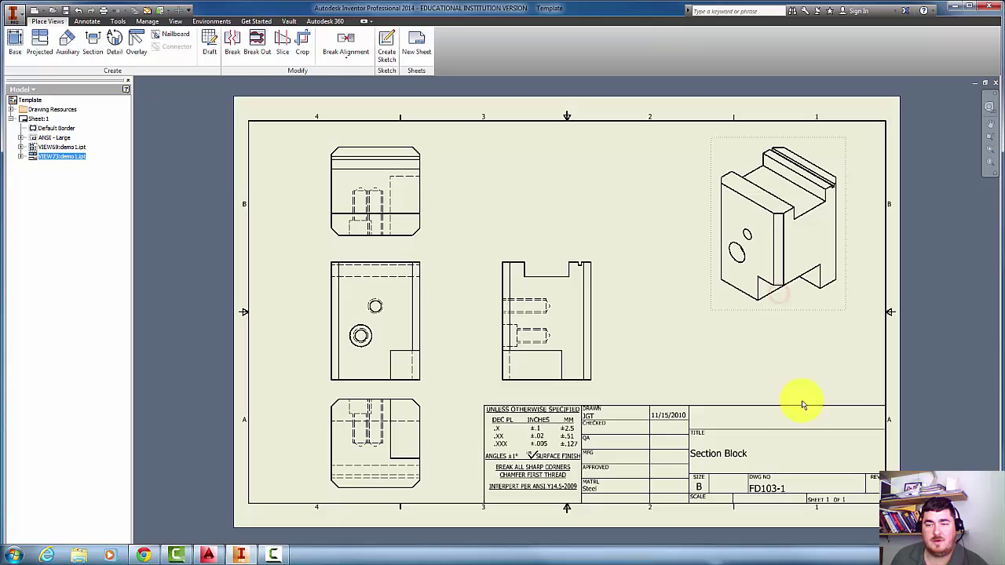
double_click(801, 306)
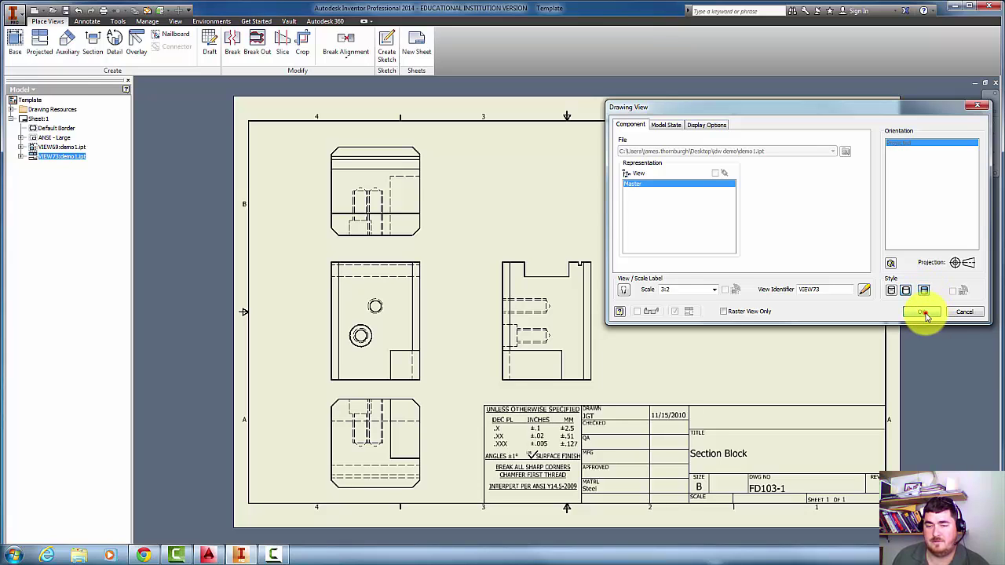
Make the isometric view shaded and shift the front view with its aligned views
left_click(926, 313)
left_click_drag(437, 351, 469, 343)
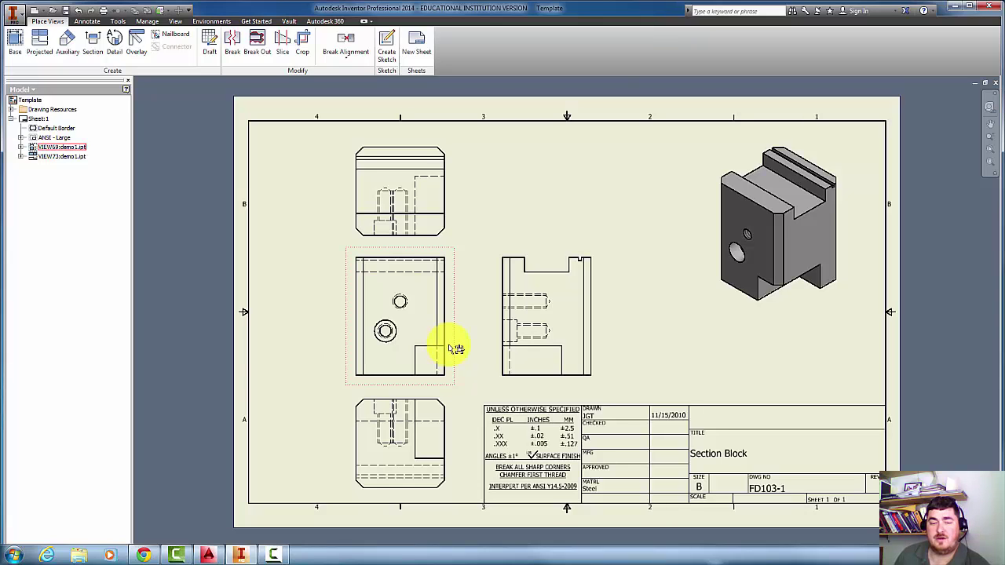
mouse_move(456, 348)
left_mouse_down()
mouse_move(442, 345)
mouse_move(399, 374)
mouse_move(463, 339)
mouse_move(346, 366)
left_mouse_up()
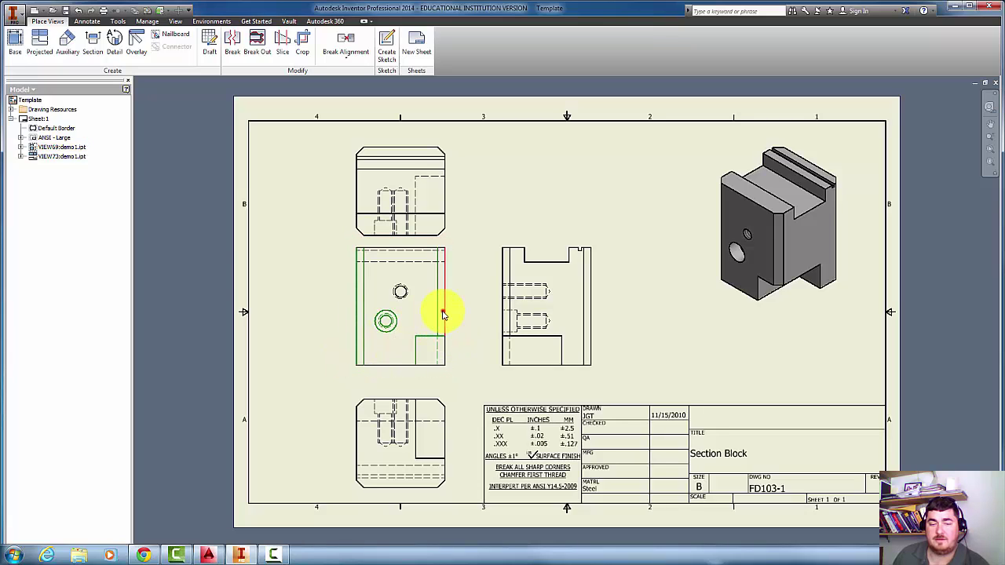
left_click_drag(443, 314, 371, 348)
left_click(422, 277)
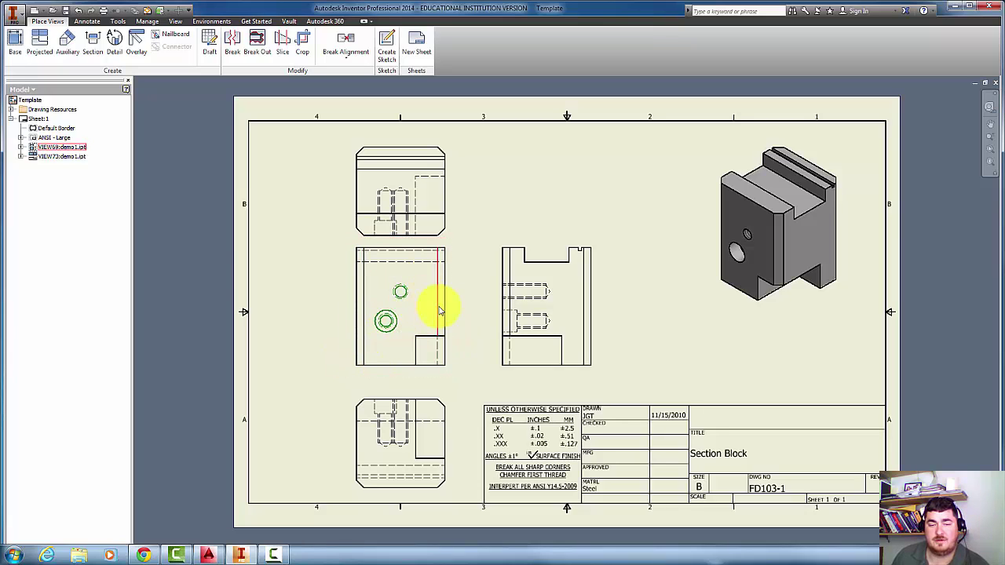
mouse_move(456, 374)
left_mouse_down()
mouse_move(440, 390)
mouse_move(427, 354)
mouse_move(440, 395)
mouse_move(413, 390)
mouse_move(471, 386)
mouse_move(452, 380)
left_mouse_up()
Reposition the side view and move the top view closer above the front view
mouse_move(562, 253)
left_mouse_down()
mouse_move(668, 264)
mouse_move(633, 310)
mouse_move(526, 346)
mouse_move(576, 341)
mouse_move(581, 164)
mouse_move(569, 248)
left_mouse_up()
left_click_drag(567, 283, 494, 259)
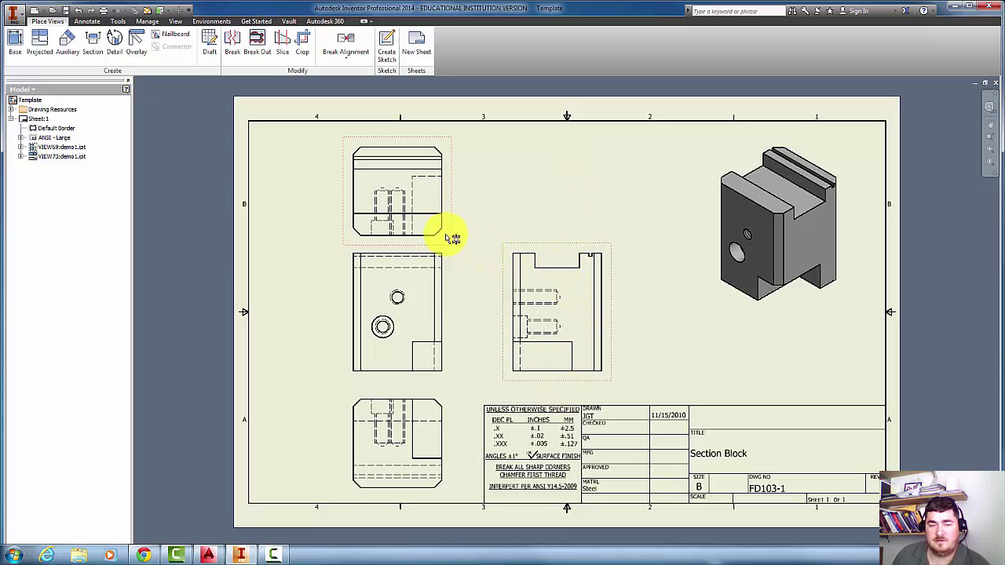
left_click_drag(445, 237, 522, 226)
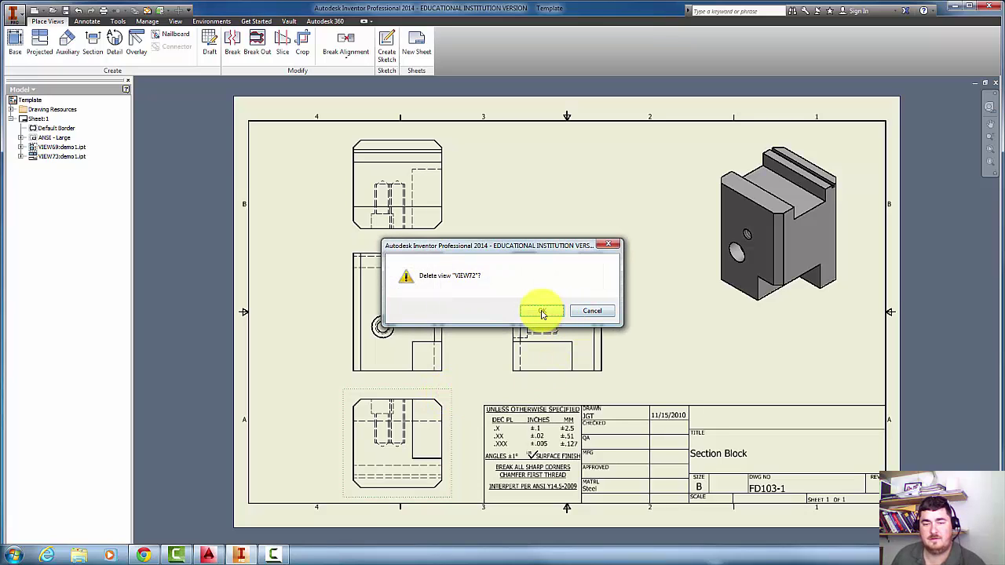
Delete the bottom view, lower the front view, and open the demo1 part from it
left_click(543, 311)
left_click_drag(457, 380, 455, 396)
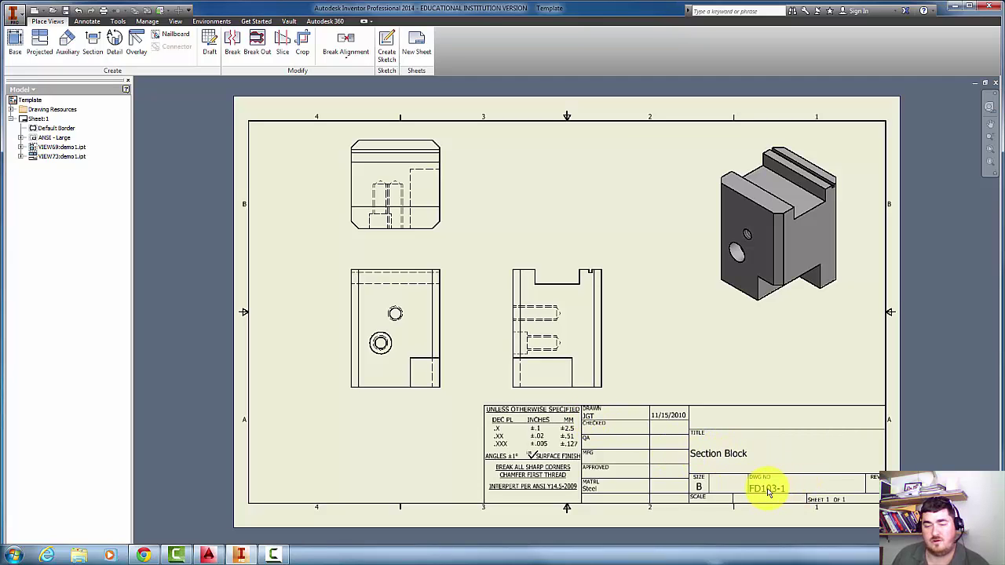
right_click(455, 290)
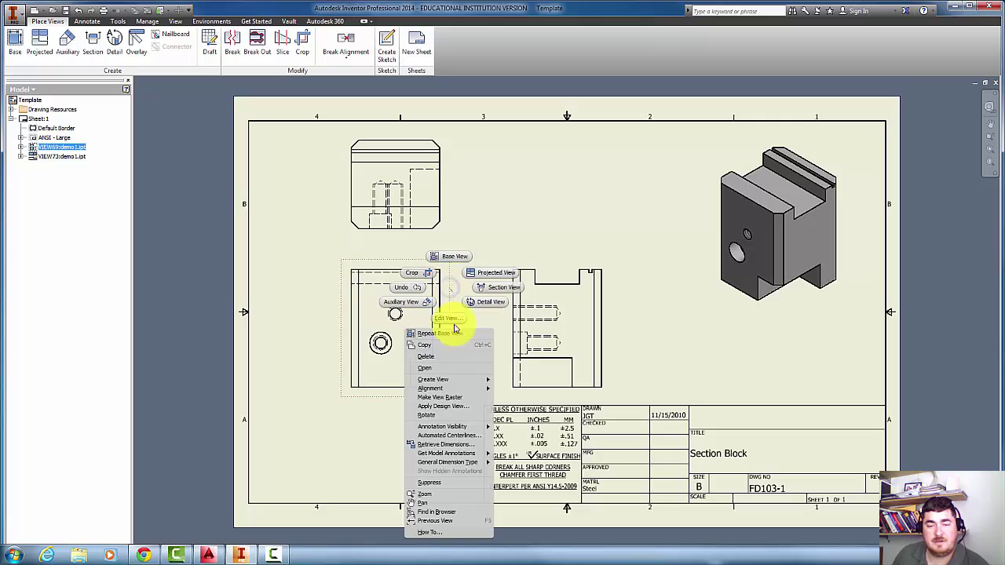
left_click(440, 367)
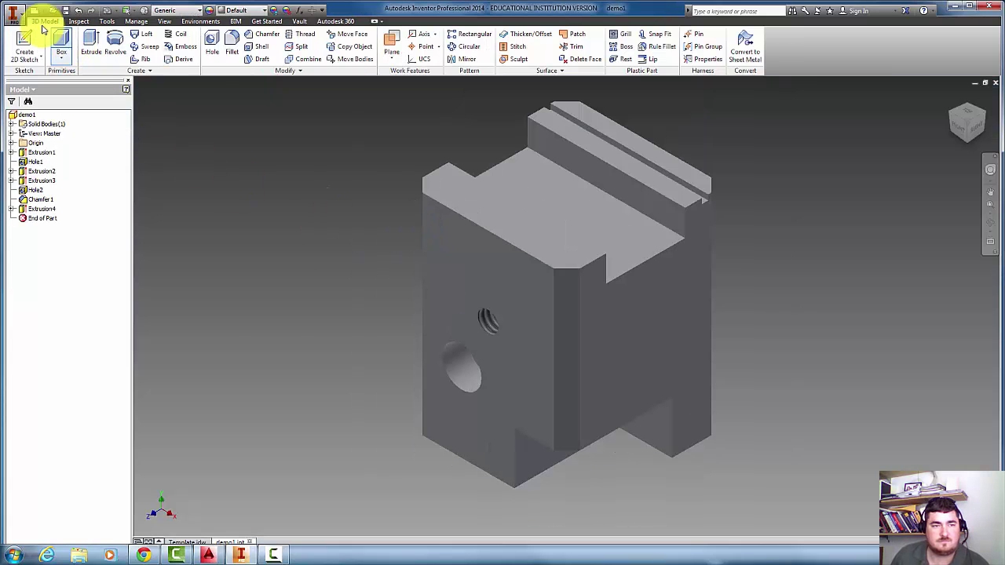
left_click(17, 15)
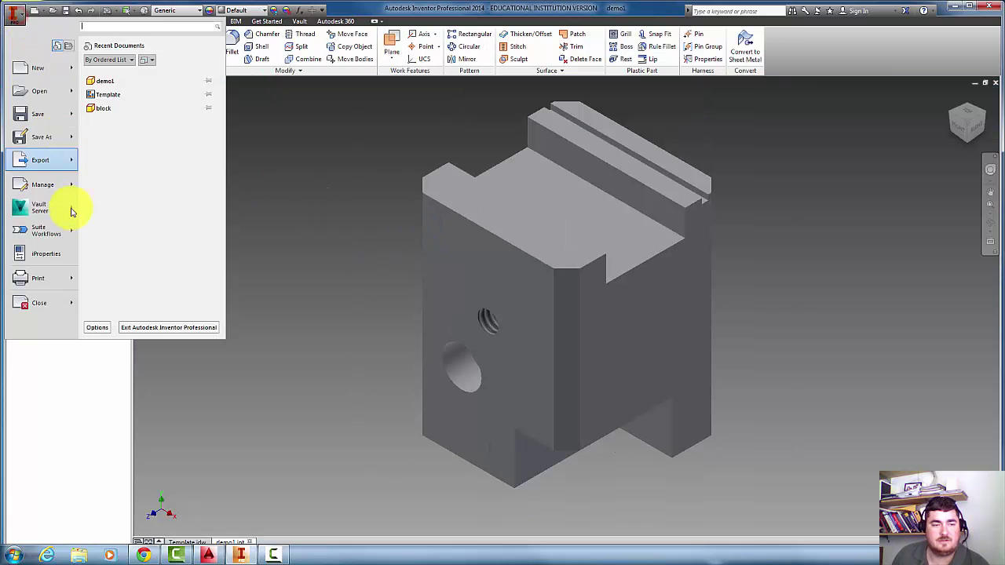
left_click(49, 257)
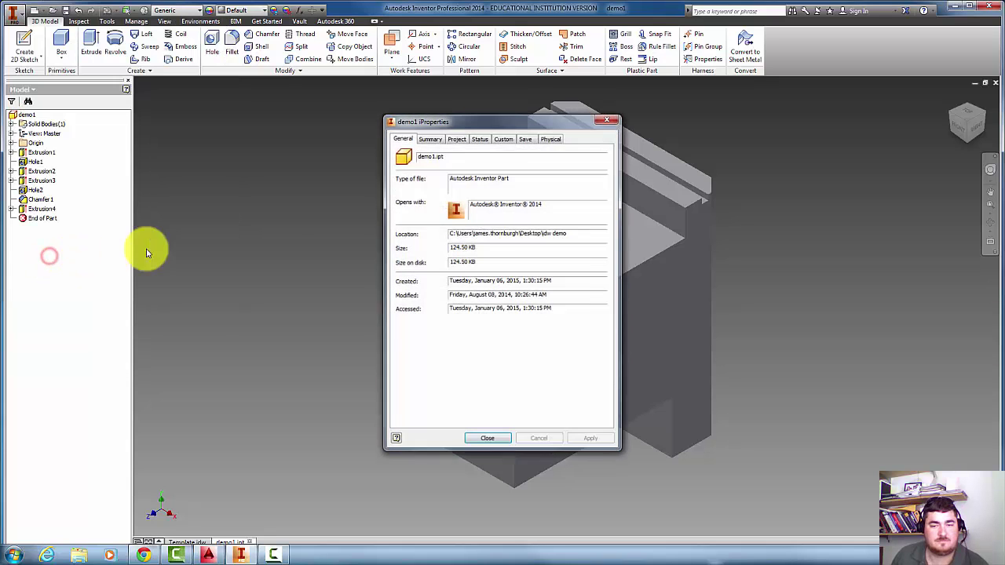
left_click(430, 138)
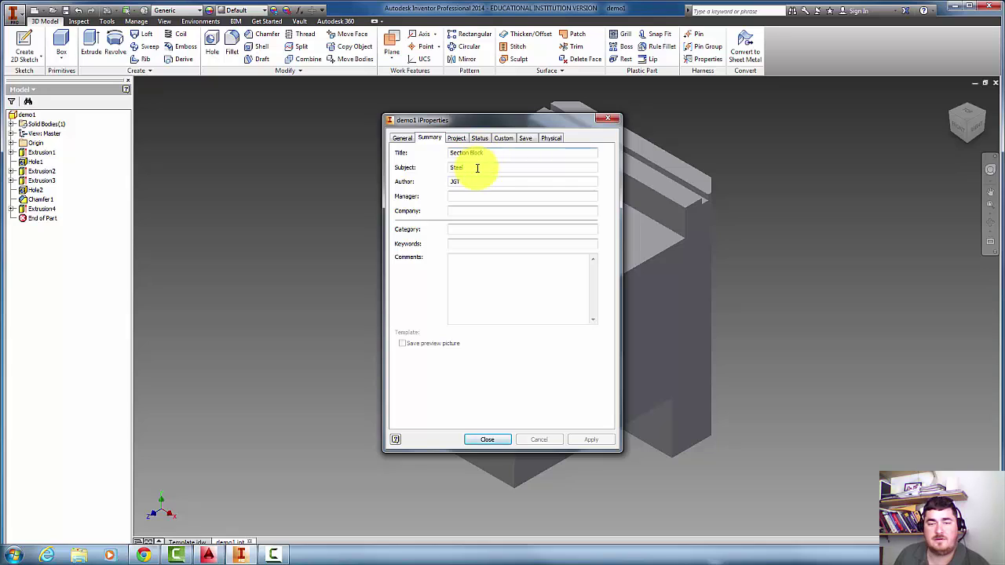
left_click(454, 167)
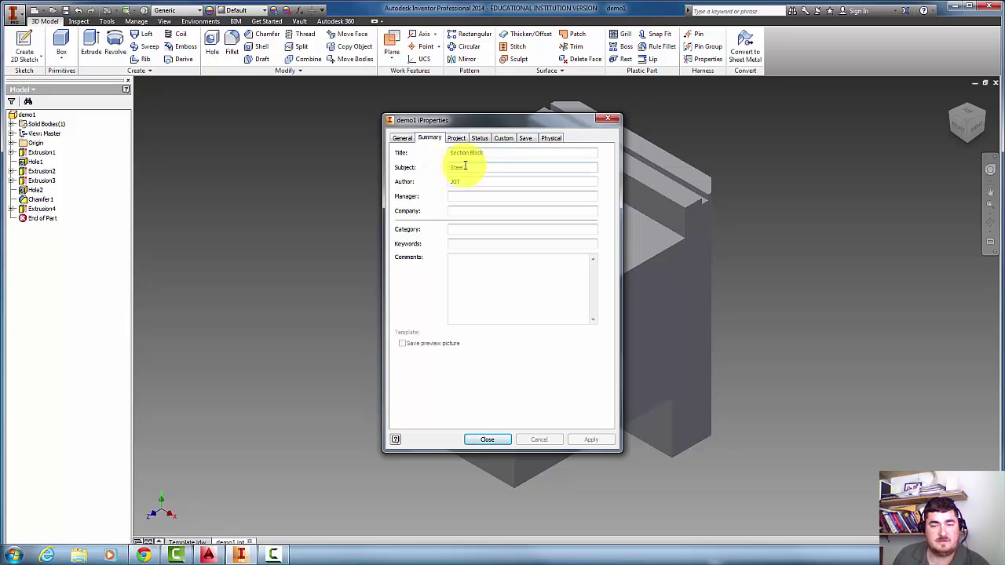
left_click(465, 181)
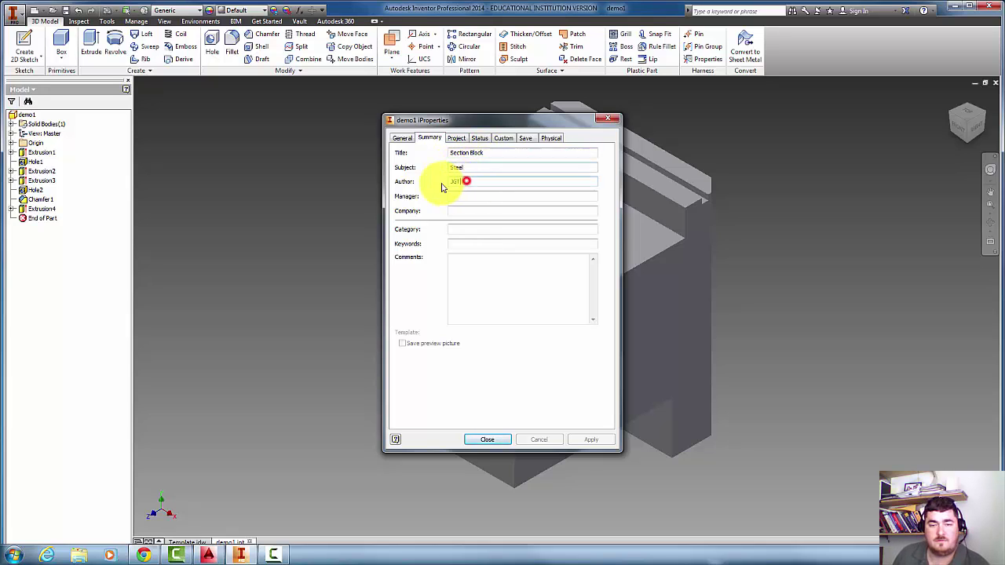
left_click(457, 138)
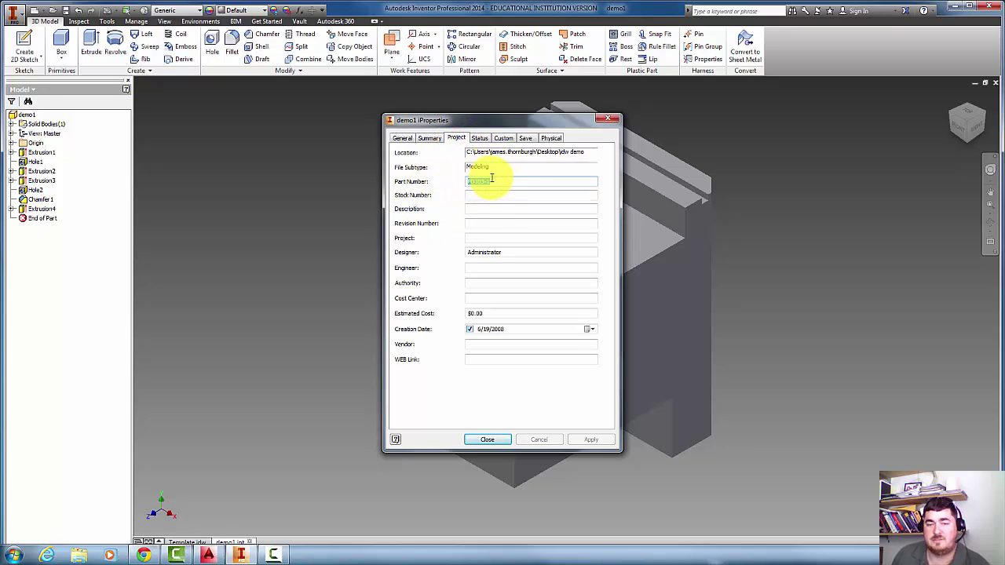
left_click(478, 207)
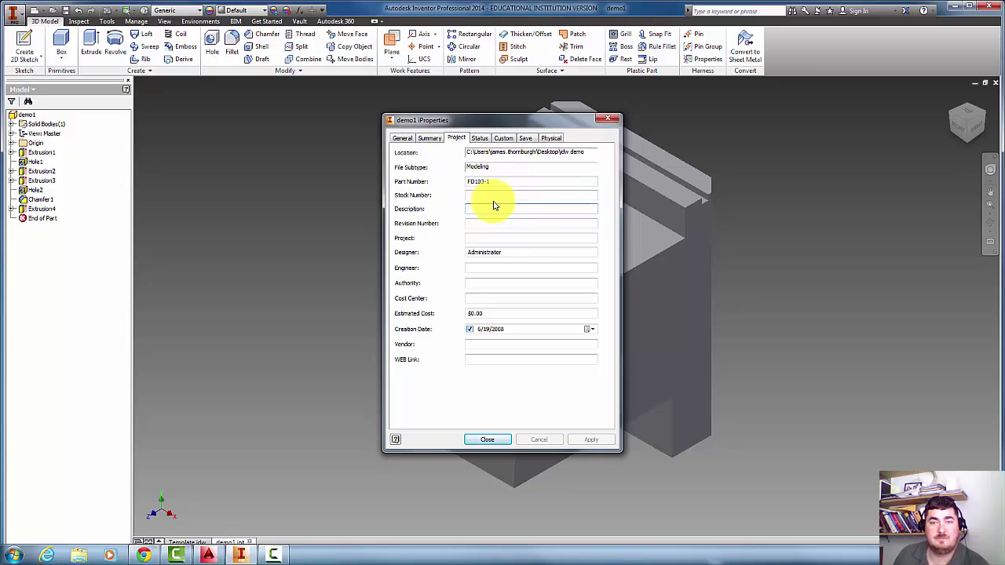
left_click(497, 442)
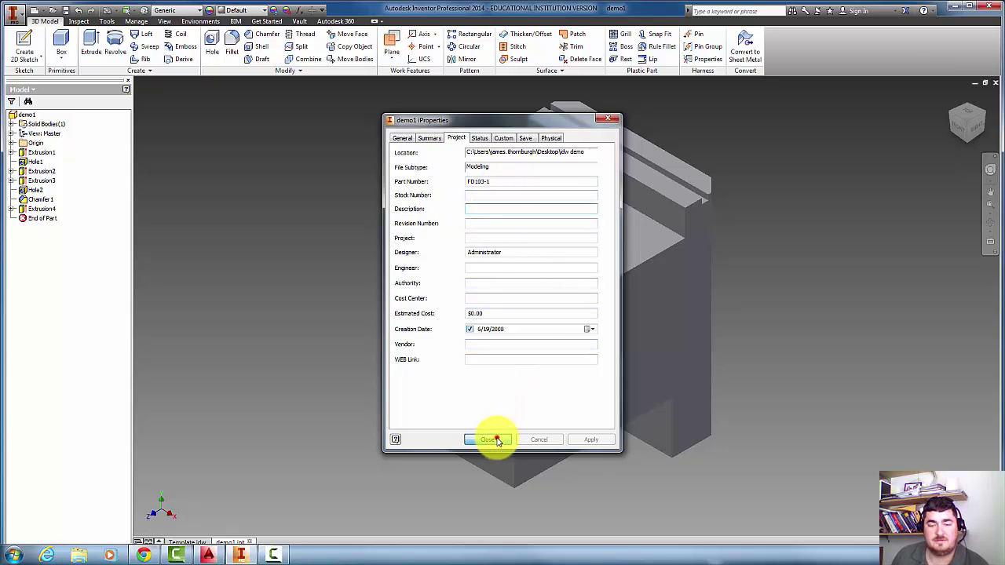
Return to the drawing and dimension the front view's left edge as 2.00 high
left_click(994, 82)
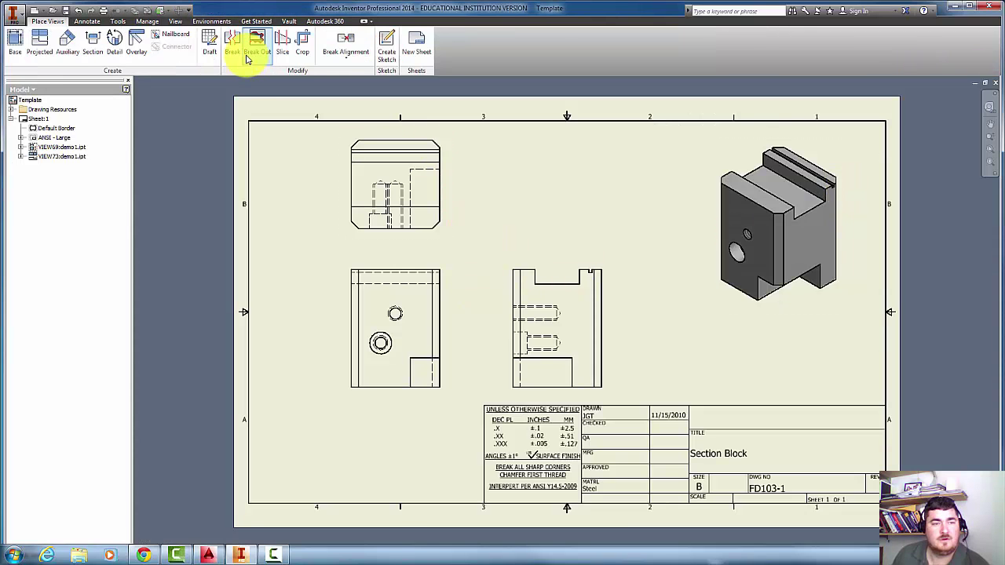
left_click(87, 21)
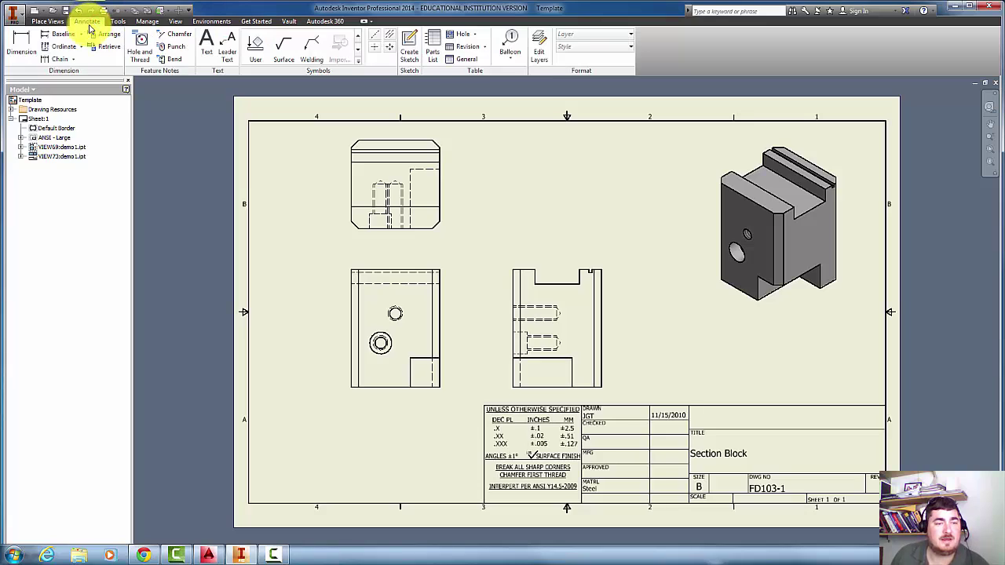
left_click(22, 45)
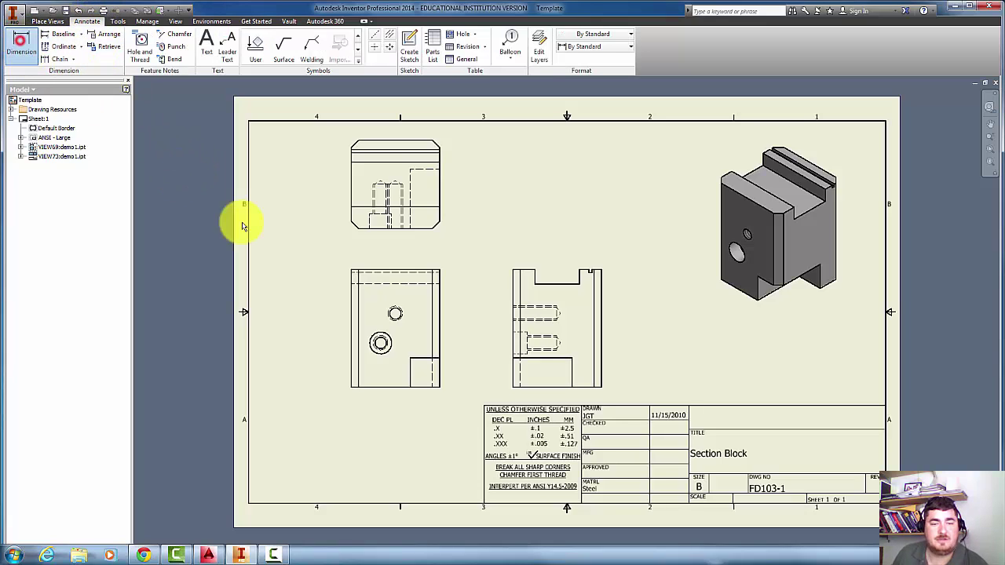
left_click(350, 291)
left_click(329, 301)
left_click(336, 261)
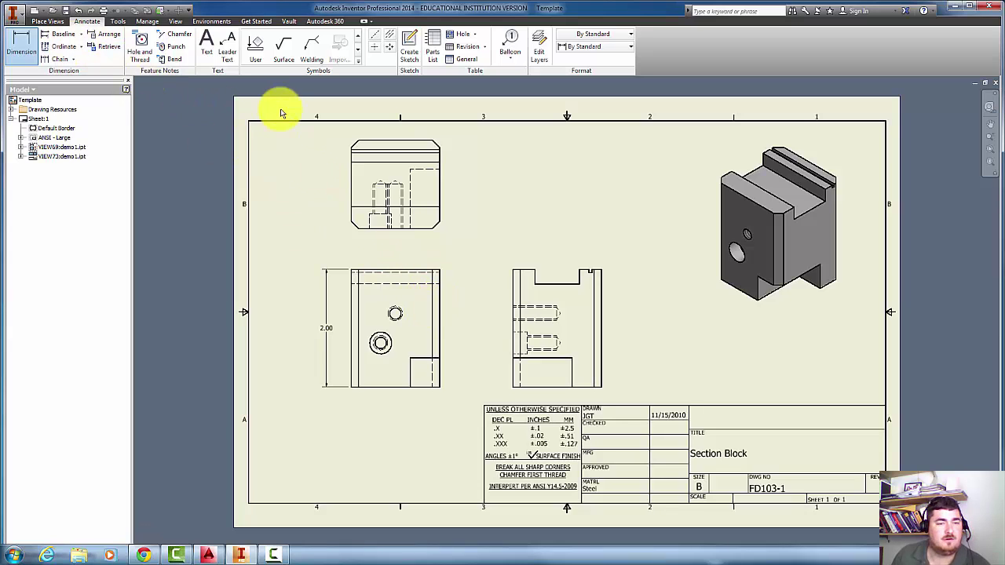
Retrieve model dimensions on the side view, keeping the .7500 slot, .25 and 1.5
left_click(95, 48)
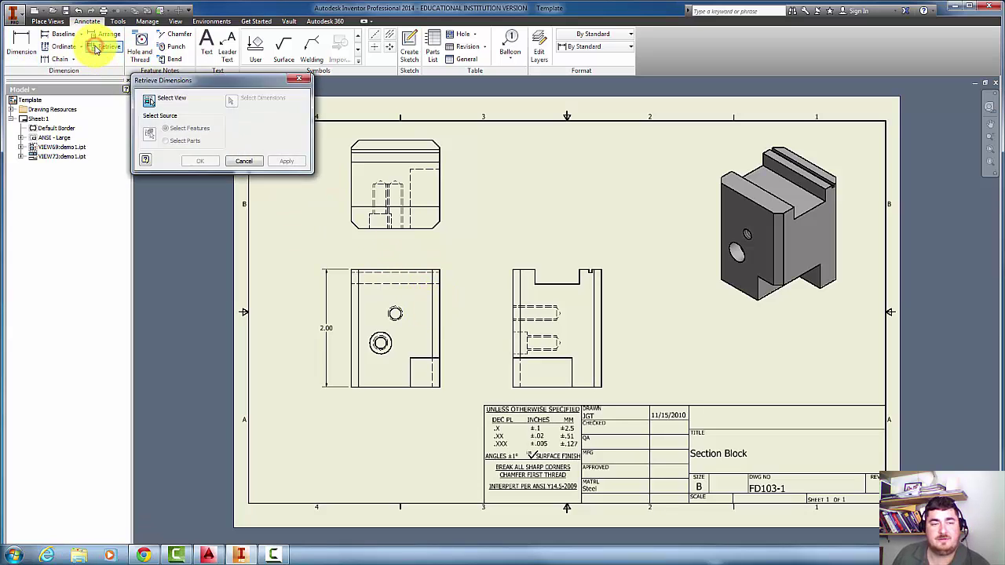
left_click(557, 271)
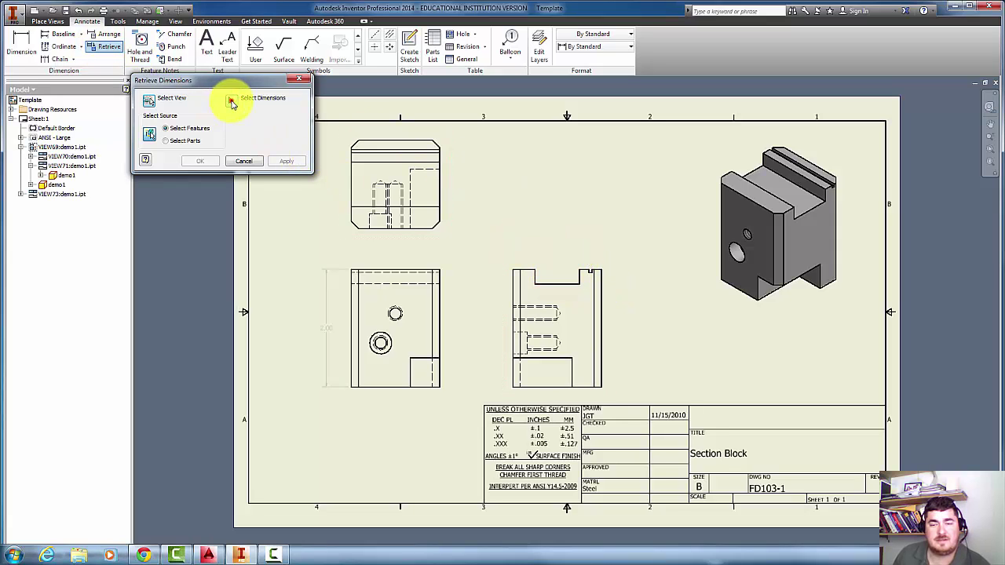
left_click(232, 103)
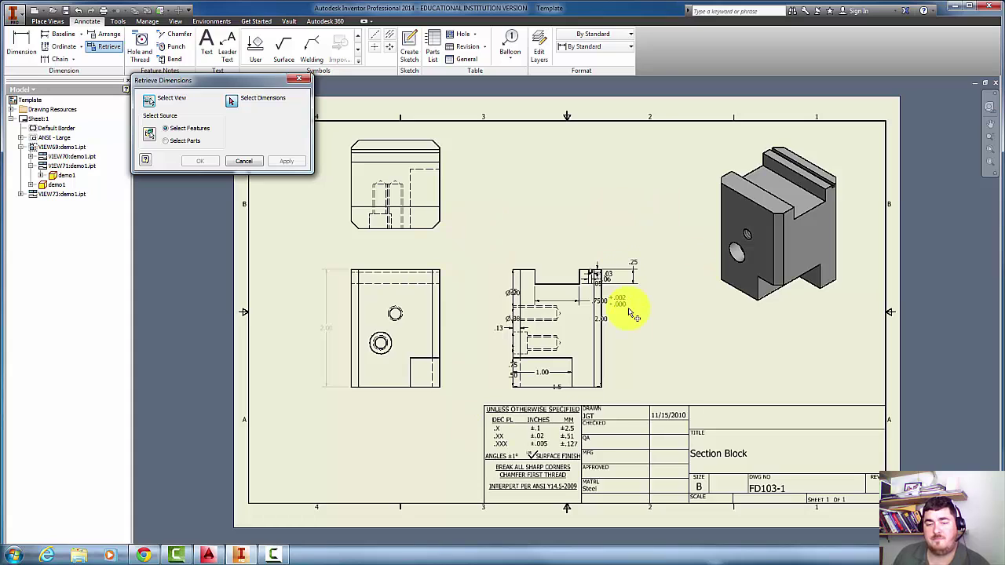
scroll(636, 328, "down", 3)
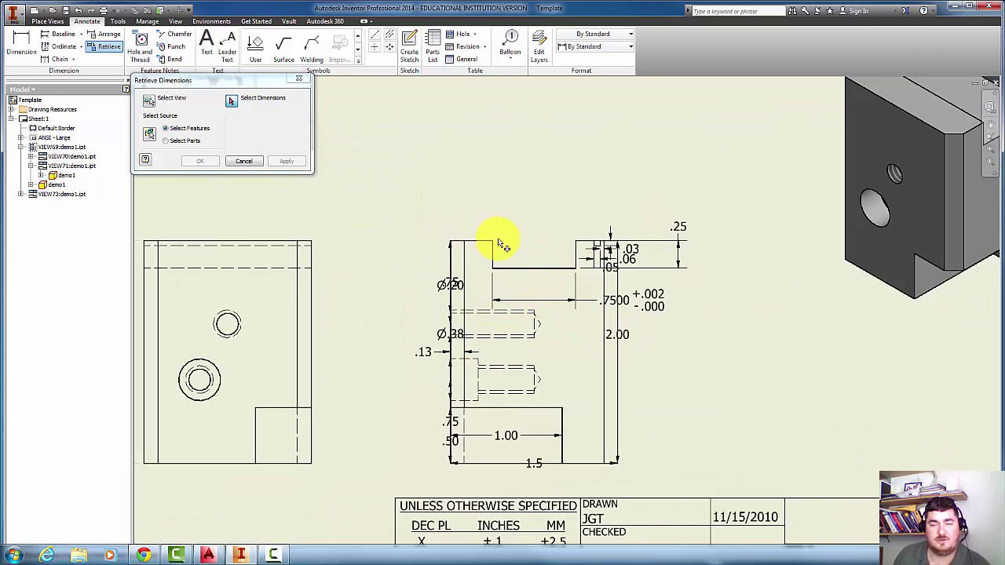
left_click(652, 307)
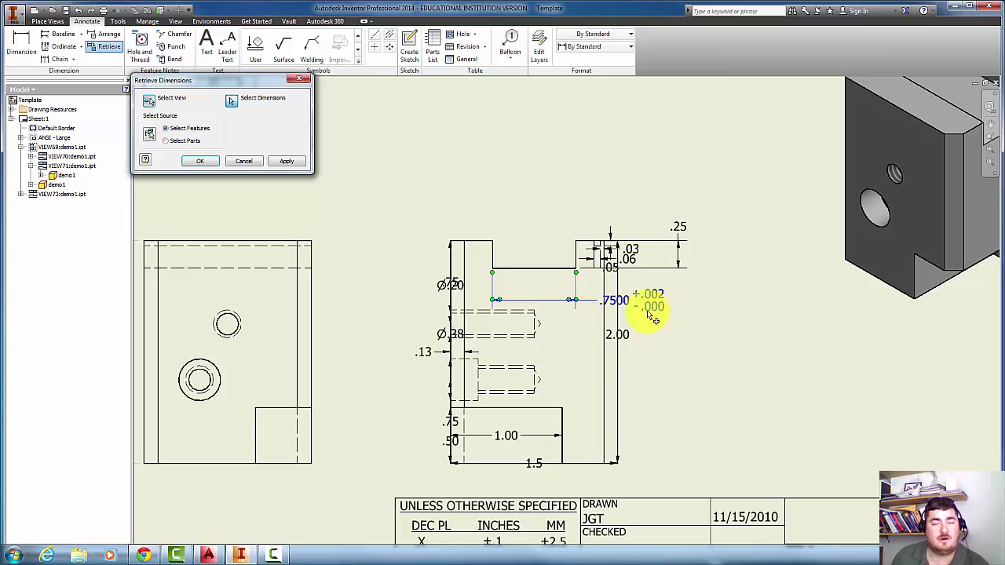
left_click(681, 228)
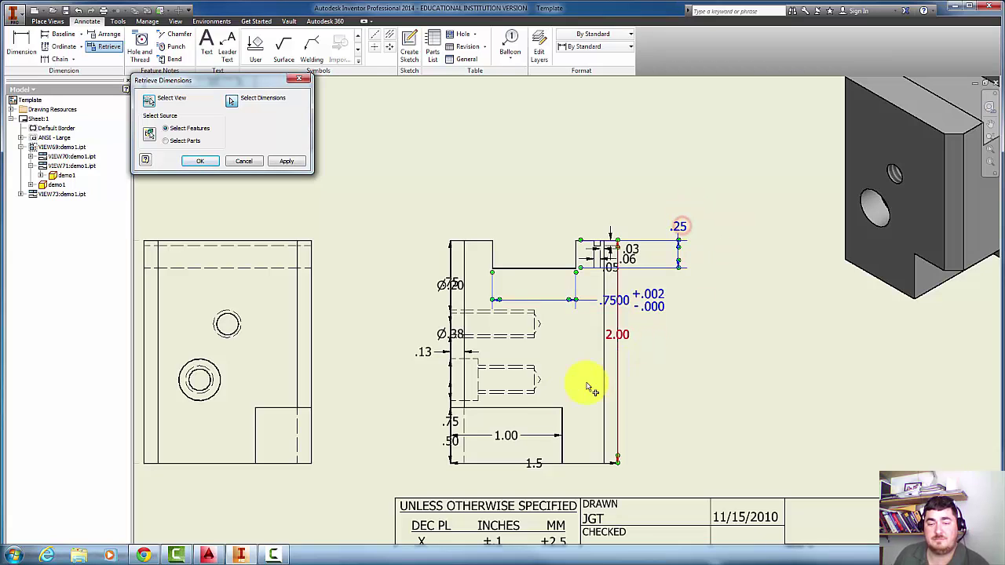
left_click(540, 468)
Keep the chosen dimensions and place the .7500 slot dimension above the slot
left_click(203, 161)
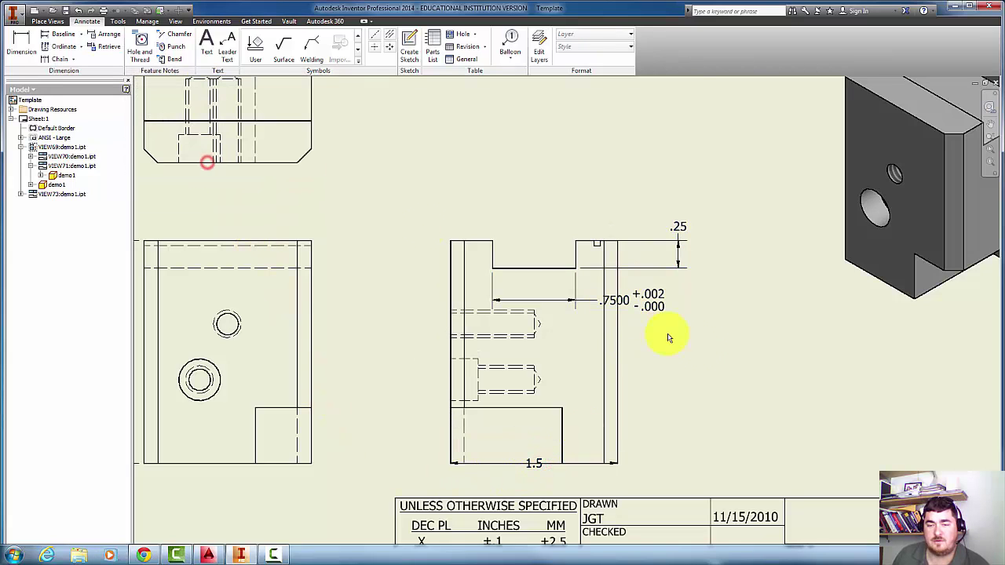
left_click_drag(652, 314, 576, 176)
mouse_move(680, 229)
left_mouse_down()
mouse_move(773, 271)
mouse_move(662, 274)
mouse_move(667, 218)
mouse_move(702, 262)
mouse_move(656, 275)
mouse_move(697, 281)
mouse_move(684, 253)
mouse_move(769, 253)
mouse_move(644, 251)
mouse_move(702, 251)
mouse_move(731, 212)
mouse_move(801, 217)
mouse_move(718, 213)
mouse_move(801, 218)
mouse_move(751, 217)
mouse_move(683, 248)
mouse_move(700, 231)
left_mouse_up()
Turn off Arrowheads Inside for the .25 depth dimension and shift it beside the view
right_click(699, 233)
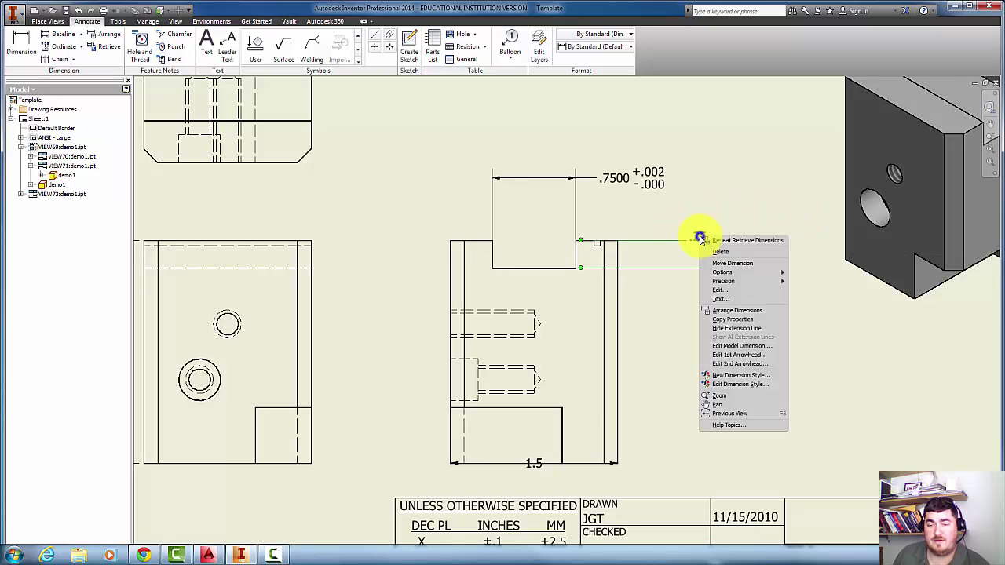
mouse_move(731, 270)
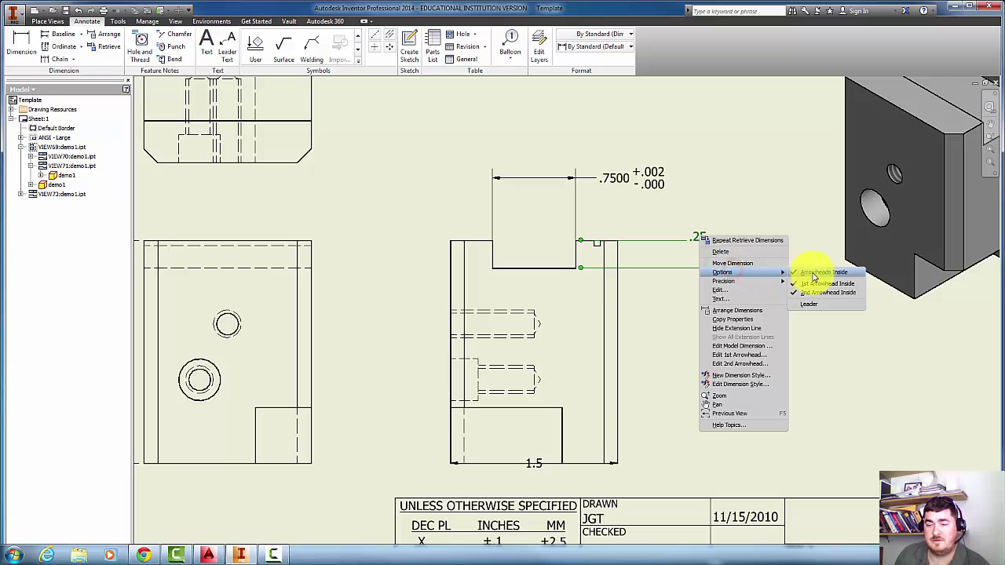
left_click(812, 269)
left_click_drag(707, 256, 676, 254)
right_click(676, 252)
mouse_move(710, 289)
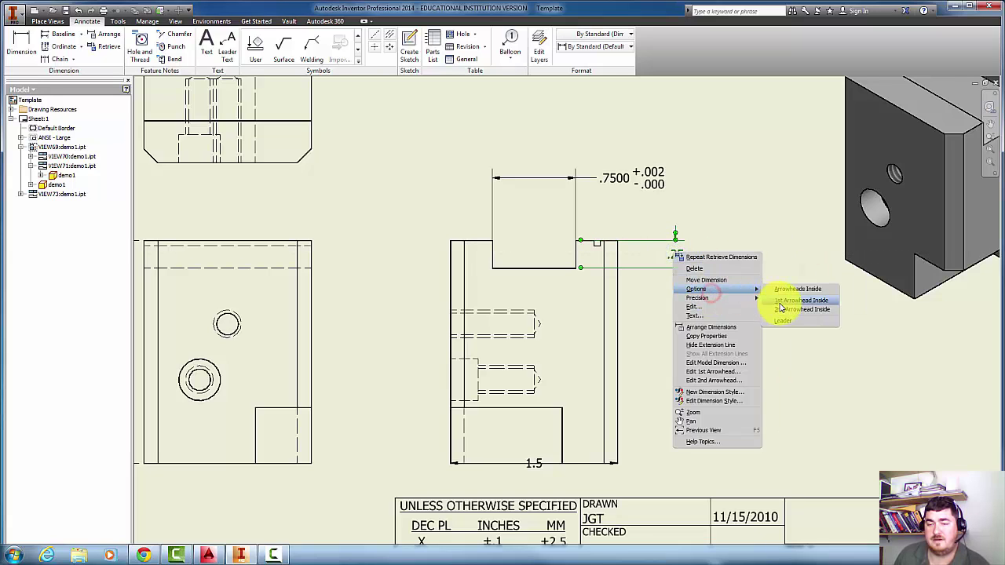
left_click(752, 222)
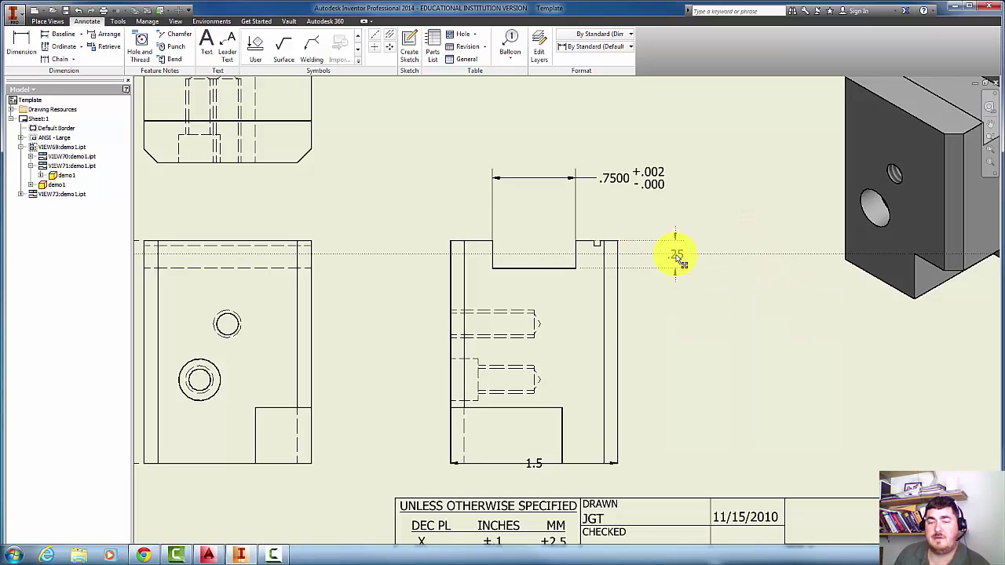
left_click(677, 255)
Flip the .7500 dimension's arrowheads to the outside of the extension lines
right_click(658, 187)
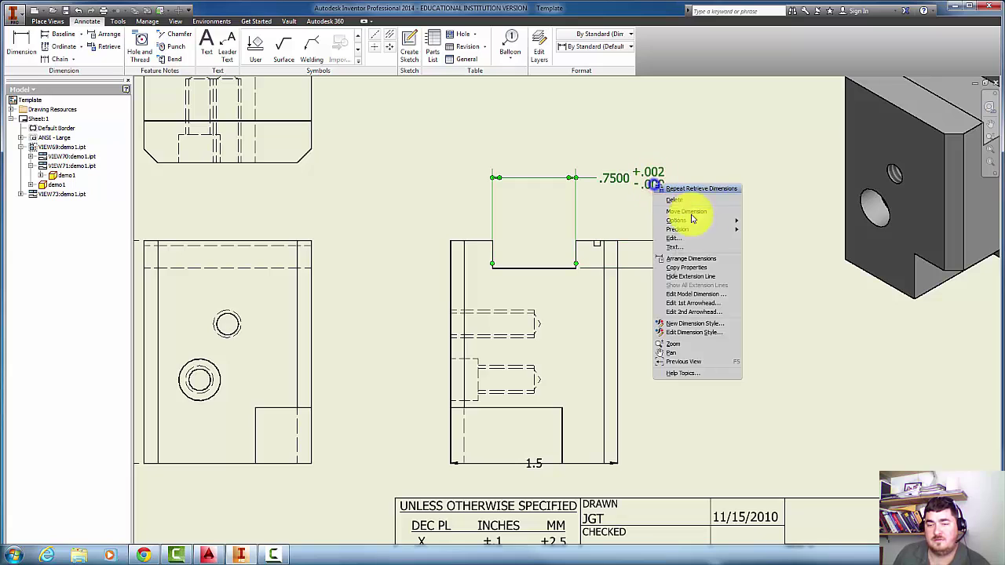
left_click(695, 222)
left_click(774, 222)
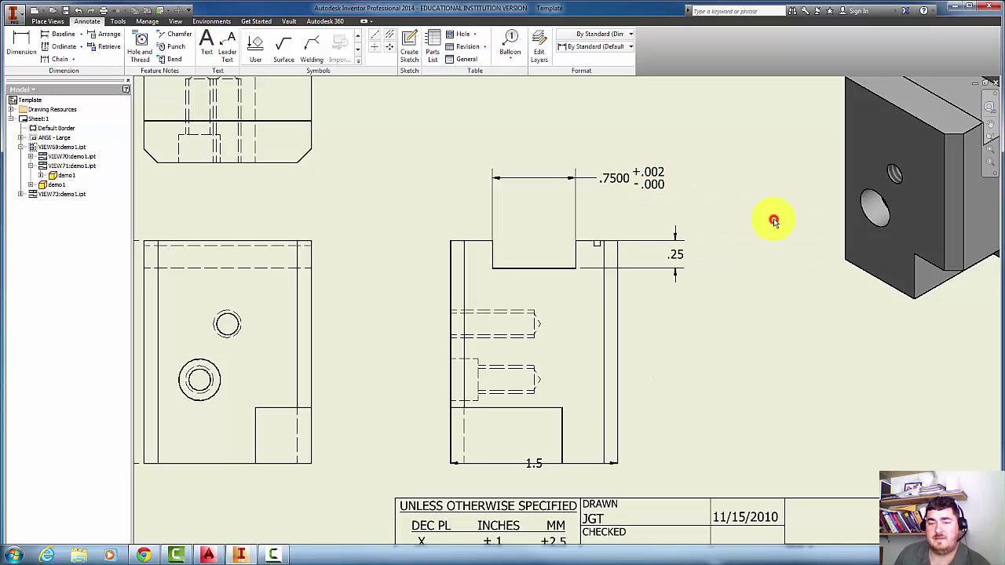
left_click(680, 170)
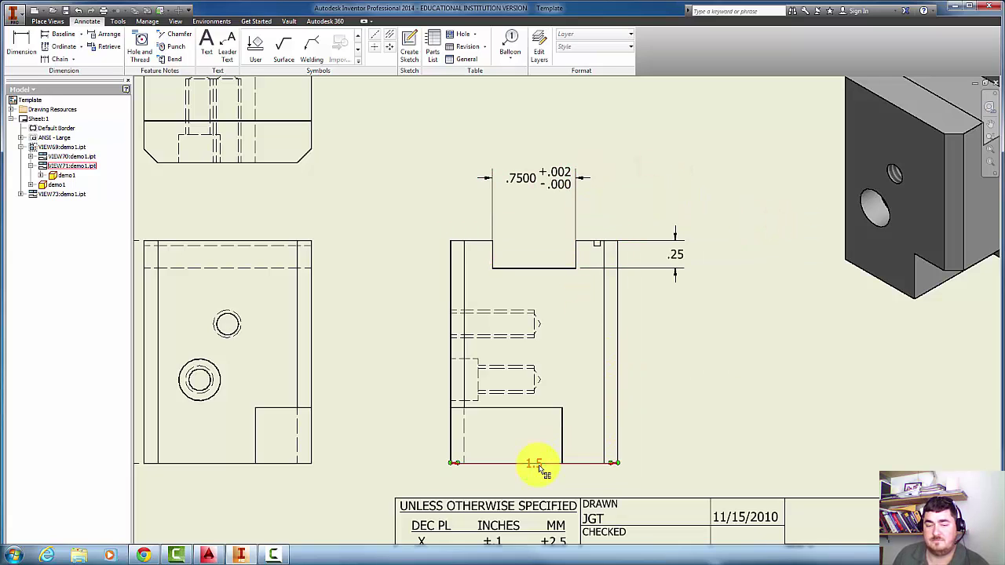
Move the 1.5 dimension below the side view and raise the front and side views
left_click_drag(539, 464, 536, 496)
left_click(637, 448)
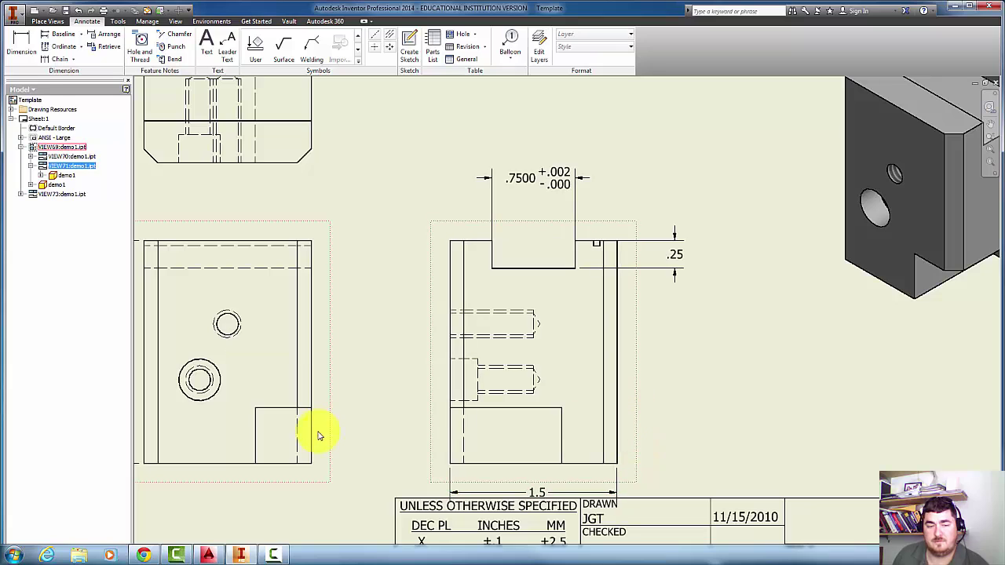
left_click_drag(330, 432, 328, 410)
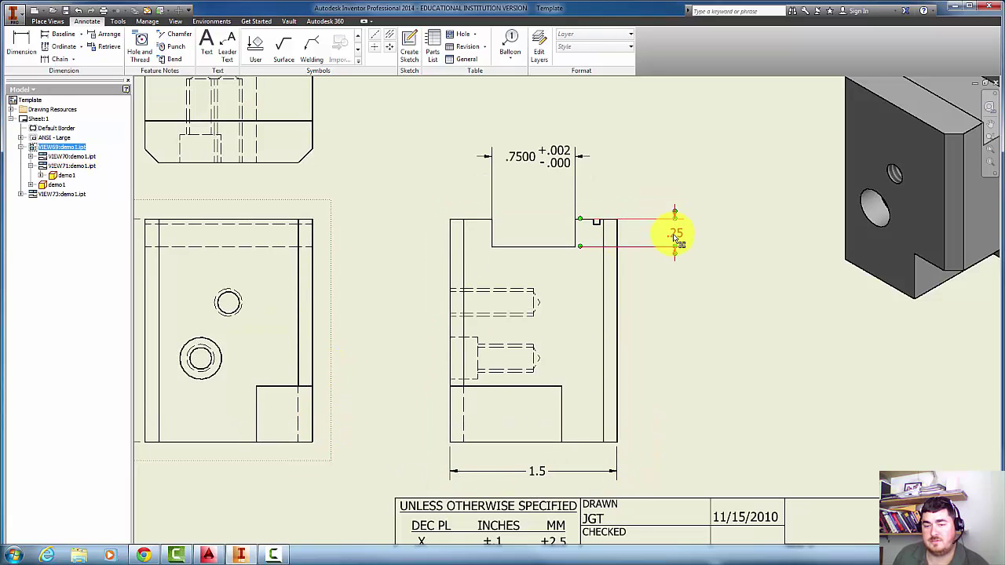
Pull the .25 dimension closer to the side view and lower .7500 toward the slot
left_click_drag(673, 236, 642, 234)
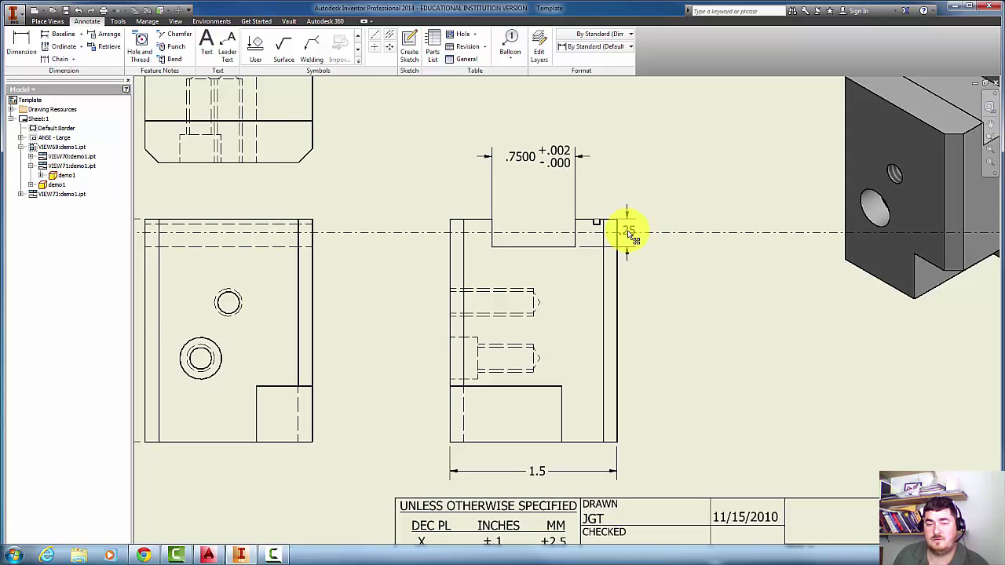
left_click_drag(635, 233, 657, 232)
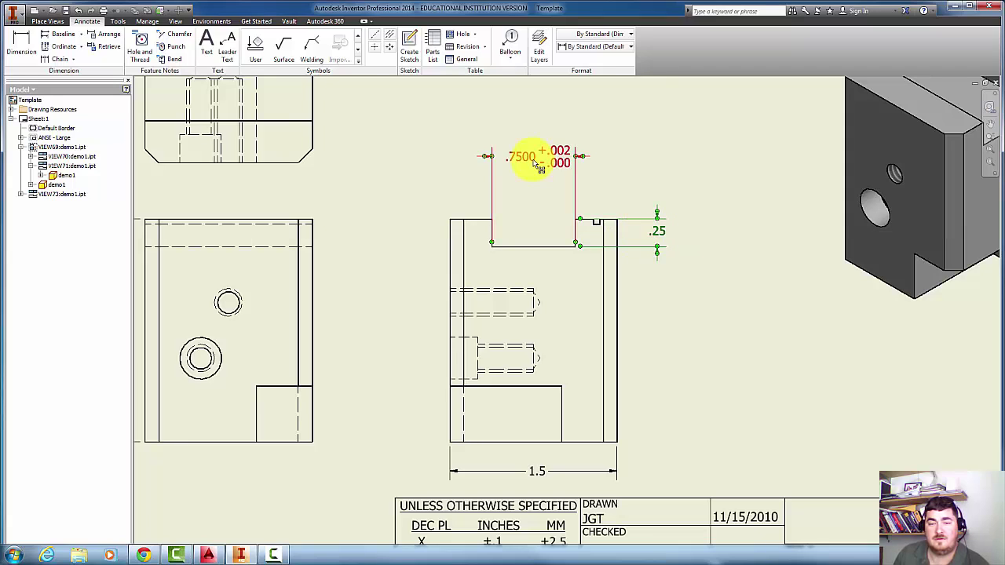
mouse_move(523, 167)
left_mouse_down()
mouse_move(536, 222)
mouse_move(521, 185)
left_mouse_up()
left_click(692, 305)
left_click_drag(658, 231, 641, 239)
left_click_drag(516, 184, 527, 206)
left_click(696, 341)
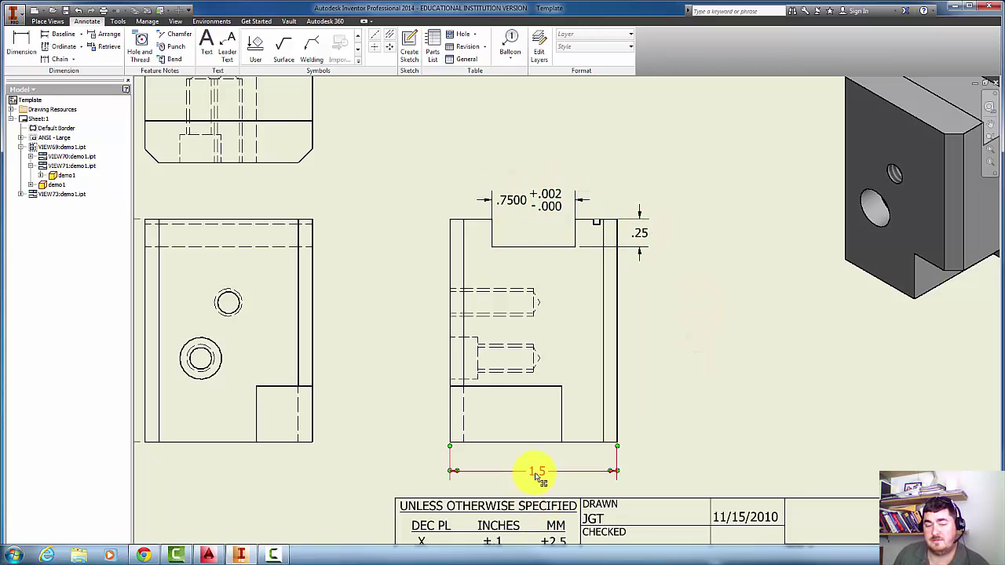
Nudge the 1.5 dimension toward the view and settle the .7500 and .25 dimensions
left_click_drag(534, 472, 534, 471)
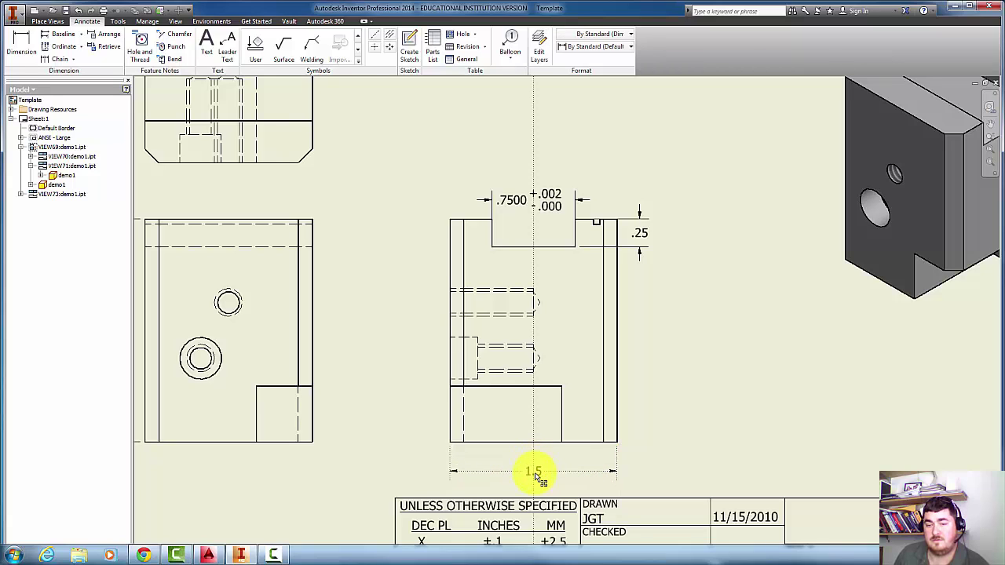
left_click(669, 417)
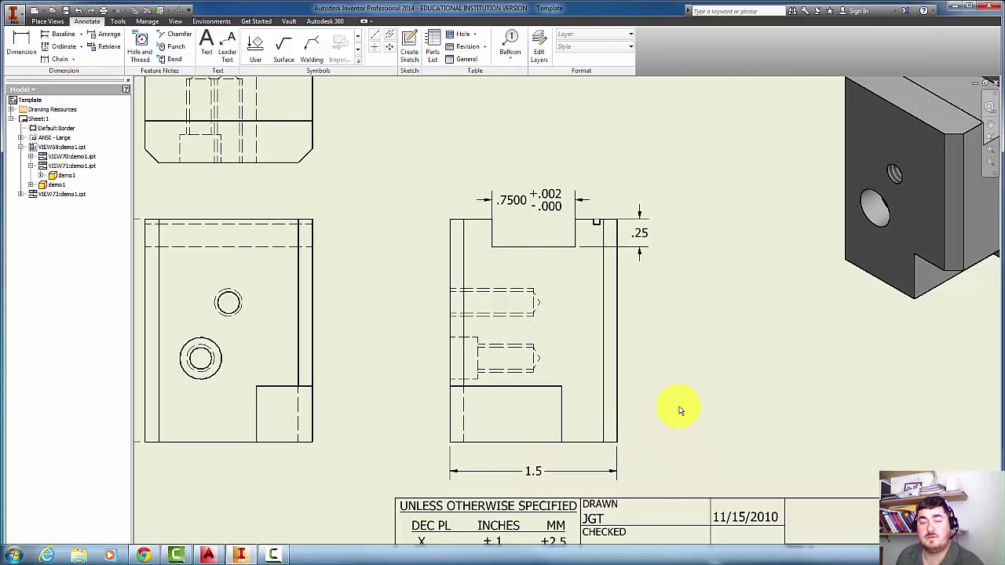
left_click(542, 202)
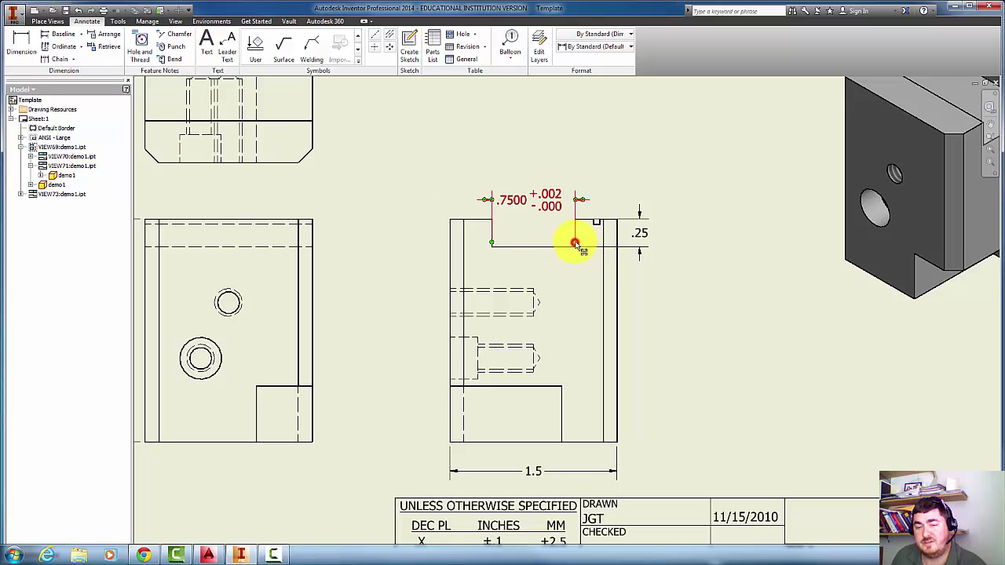
left_click(490, 242)
left_click(645, 240)
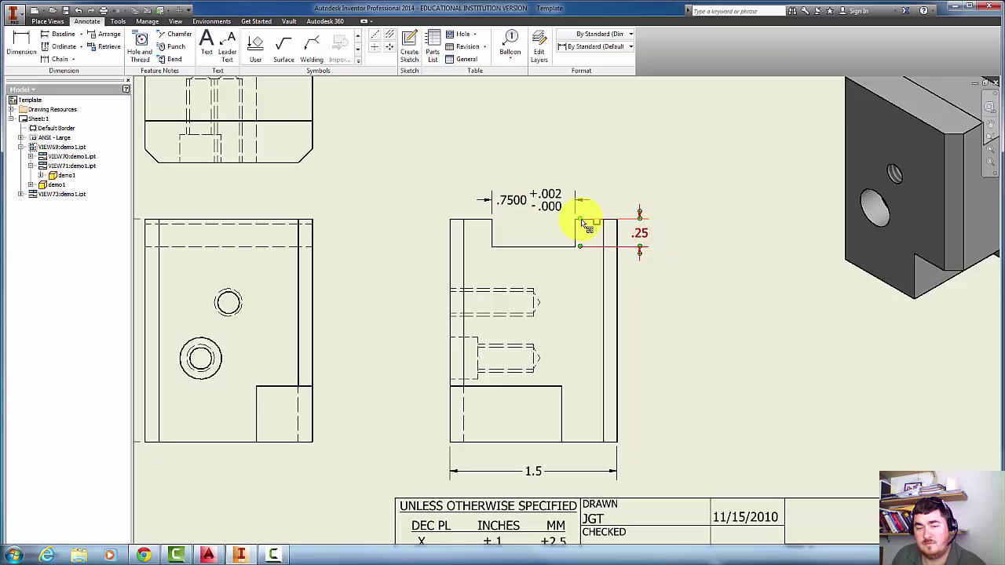
left_click(710, 326)
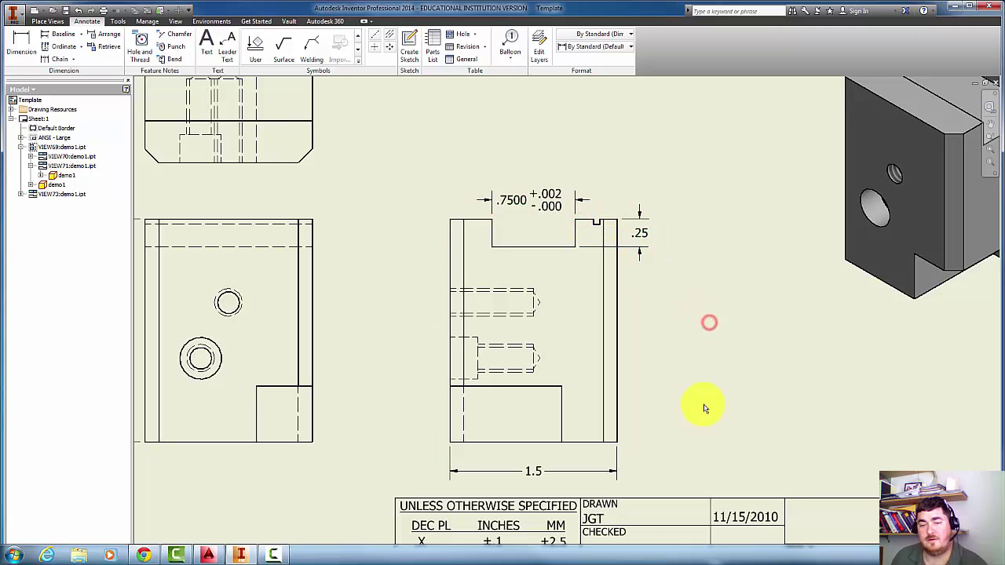
scroll(730, 345, "down", 5)
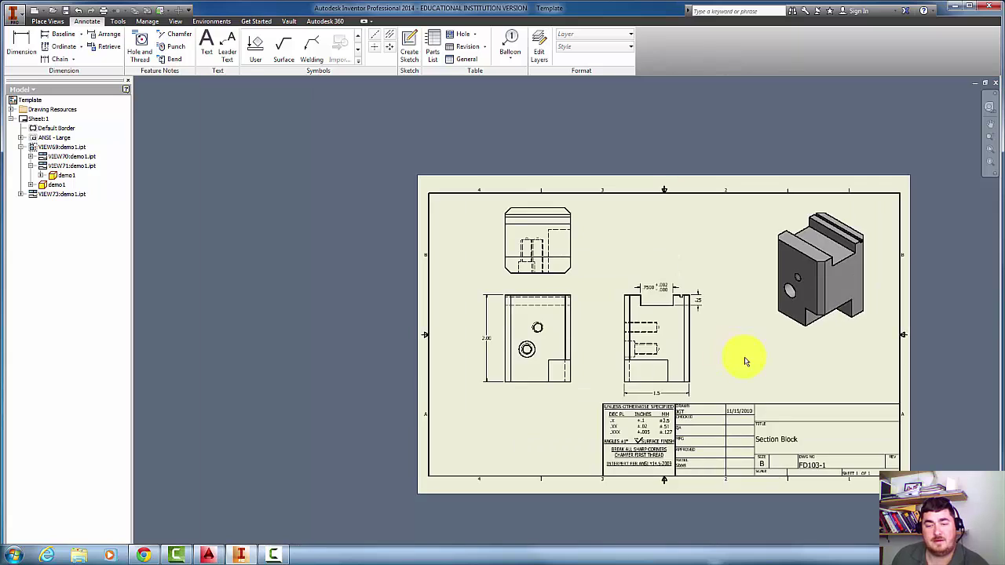
middle_click_drag(746, 361, 654, 360)
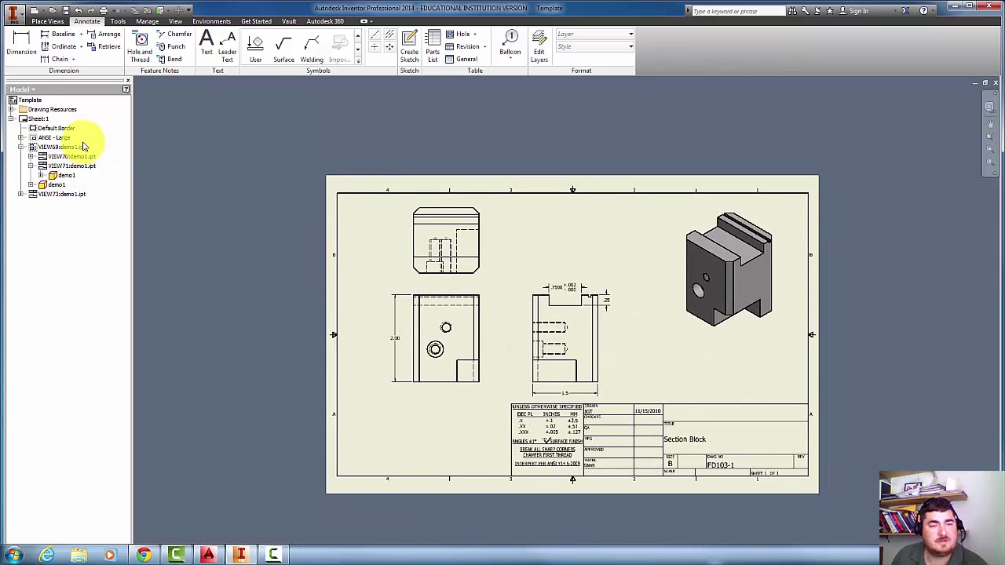
right_click(33, 122)
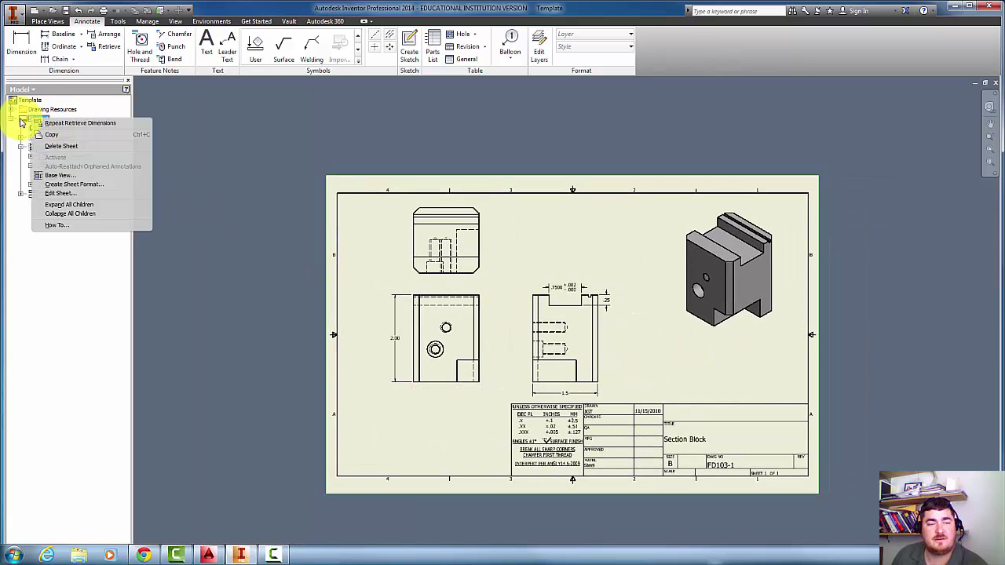
left_click(63, 193)
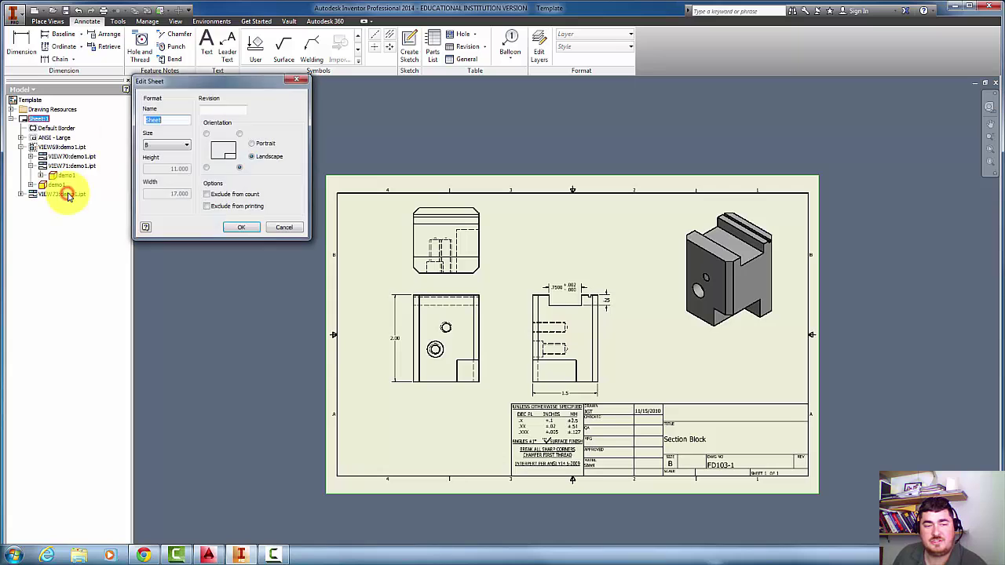
left_click(157, 146)
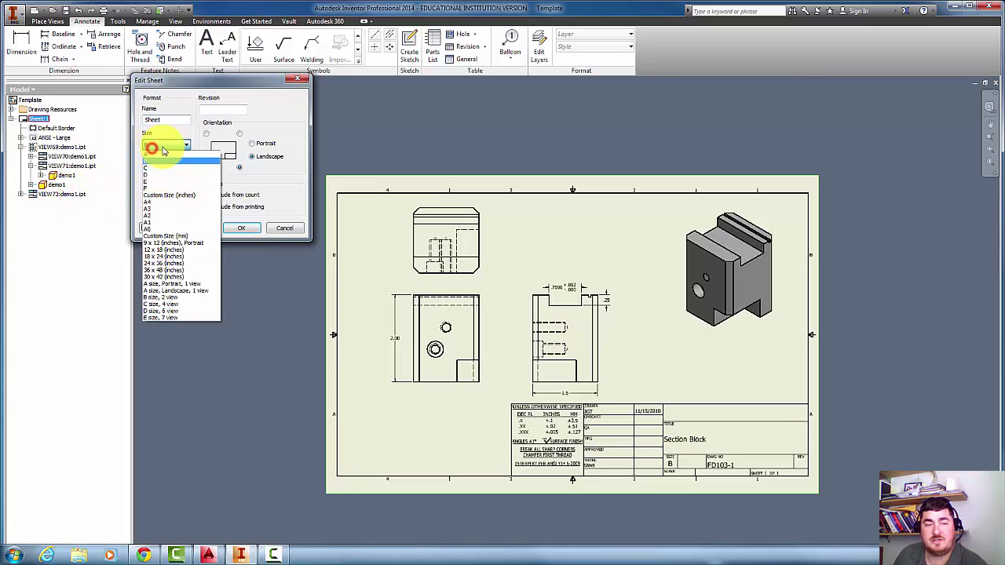
left_click(277, 176)
left_click(285, 229)
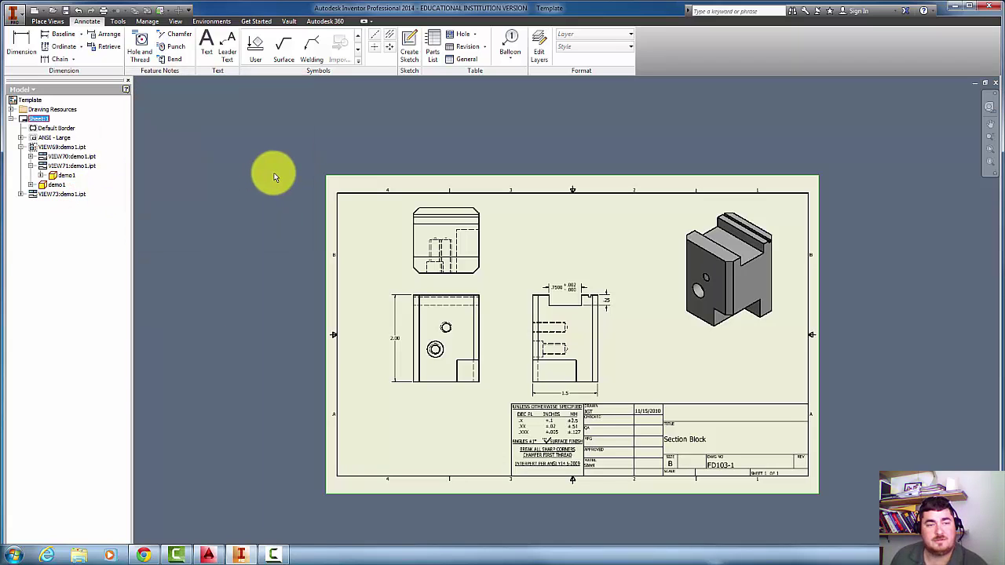